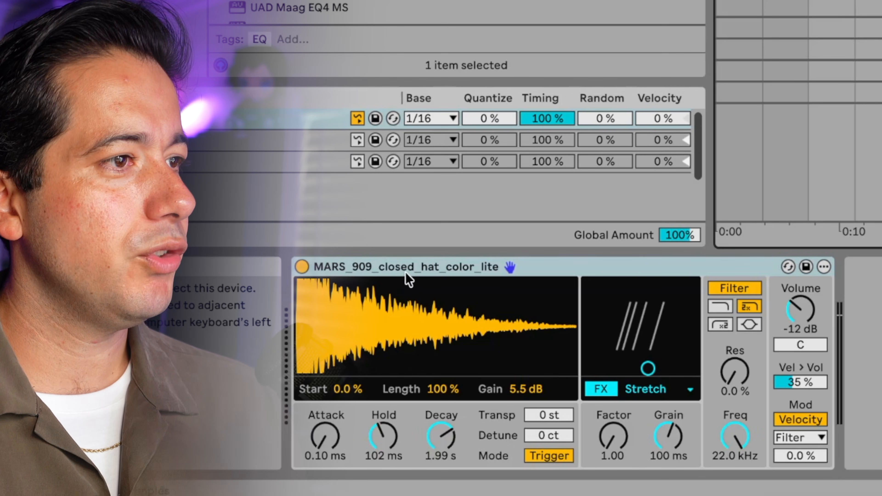
- Add a Cymbal note at the start of the empty 16-bar drum clip and lengthen it to nearly one bar
left_click(409, 301)
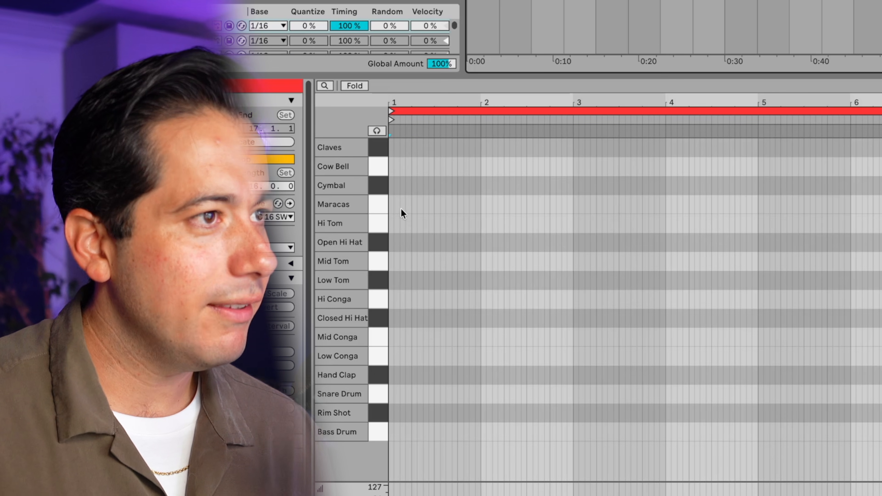
double_click(393, 191)
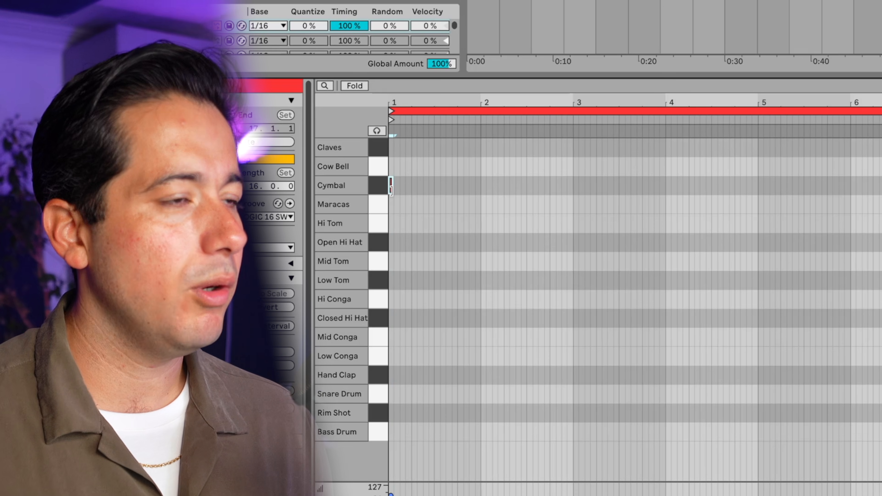
key("shift+Right")
key("shift+Right")
key("shift+Right")
key("shift+Right")
key("shift+Right")
key("shift+Right")
key("shift+Right")
key("shift+Right")
key("shift+Right")
key("shift+Right")
key("shift+Right")
key("shift+Right")
key("shift+Right")
key("shift+Right")
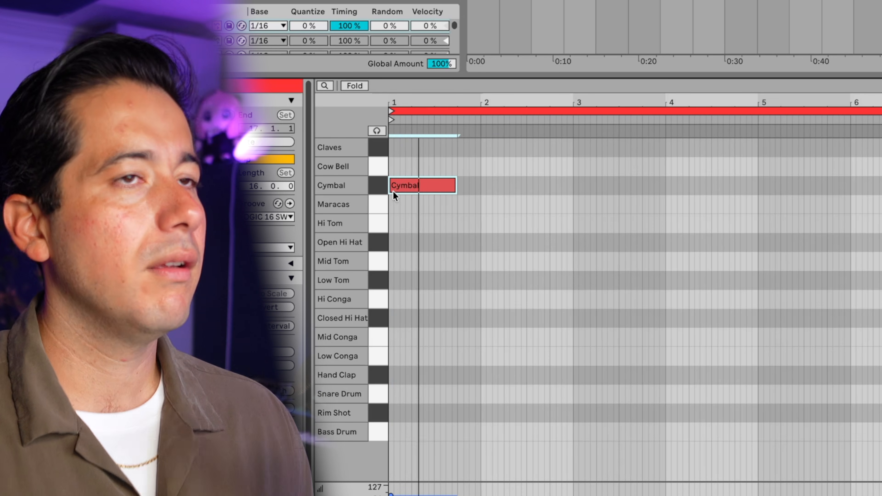
- Coarsen the note grid, add a Hand Clap on beat 2 of bar 1 and duplicate it repeatedly along the clip
left_click(426, 379)
key("super+2")
key("super+2")
double_click(421, 379)
key("super+d")
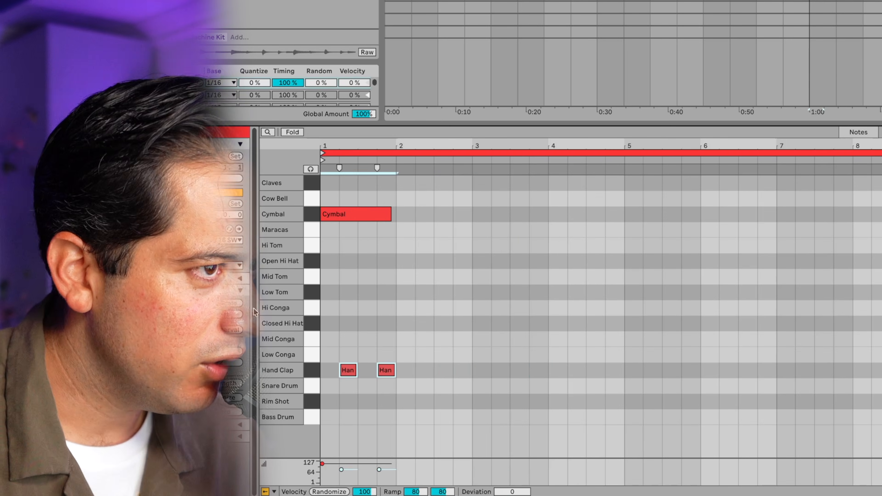
key("super+d")
key("super+d")
key("super+d")
key("super+d")
key("super+d")
key("super+d")
key("super+d")
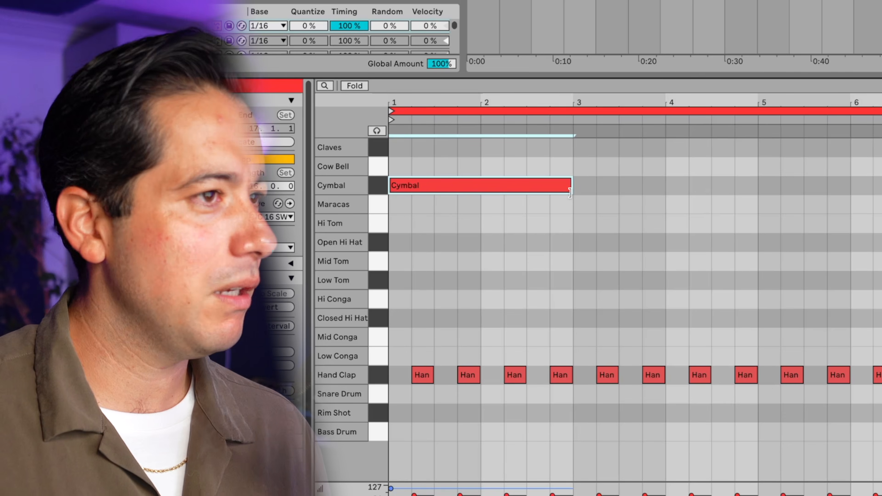
- Examine the first OH clip's note placement against the repeating hat pattern, with playback
key("space")
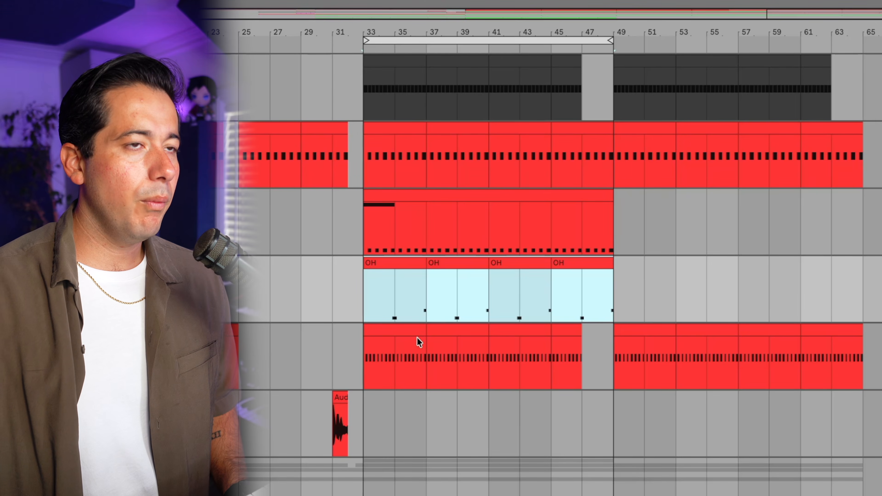
left_click(416, 333, "shift")
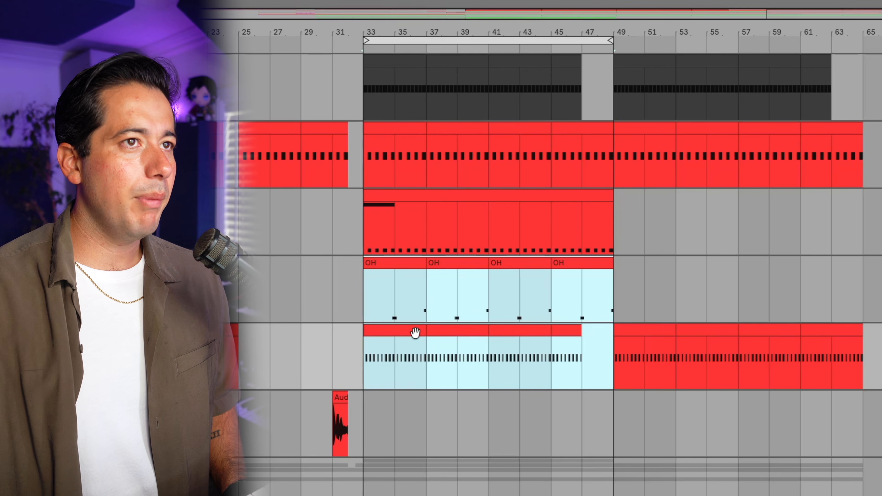
left_click(415, 333, "shift")
left_click(415, 332)
left_click(410, 261)
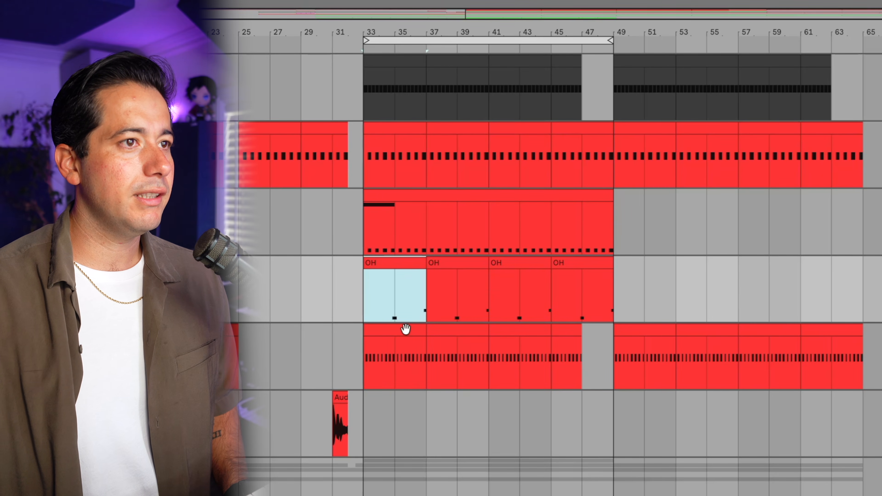
left_click(405, 329, "shift")
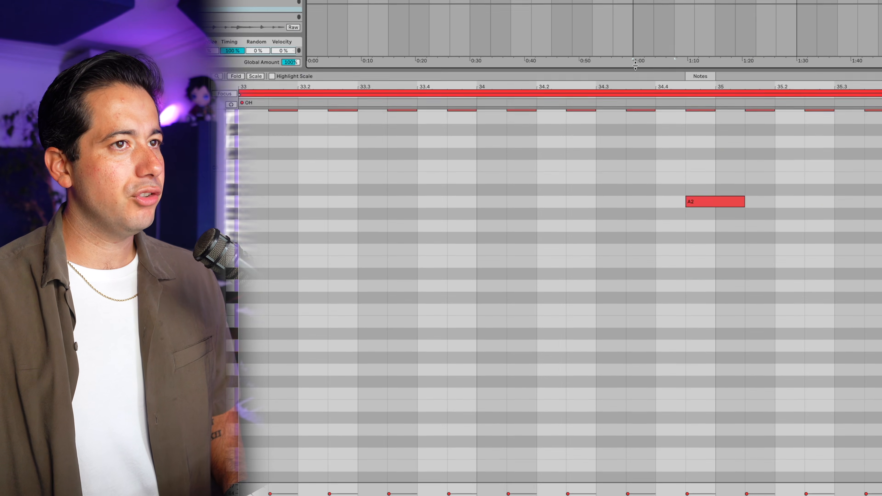
scroll(612, 137, "up", 3)
key("space")
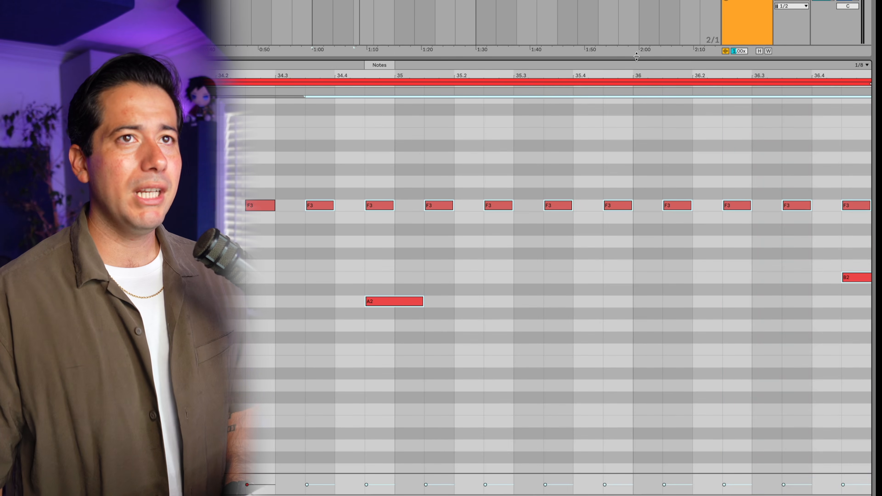
left_click_drag(636, 57, 637, 178)
left_click(464, 405)
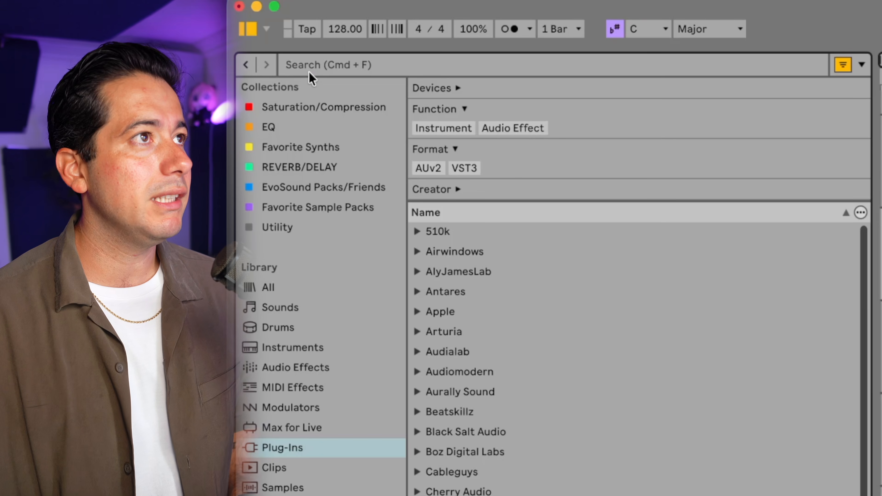
- Name the synth track DIVA and reposition the Diva plugin window
left_click(309, 72)
type("dIVA")
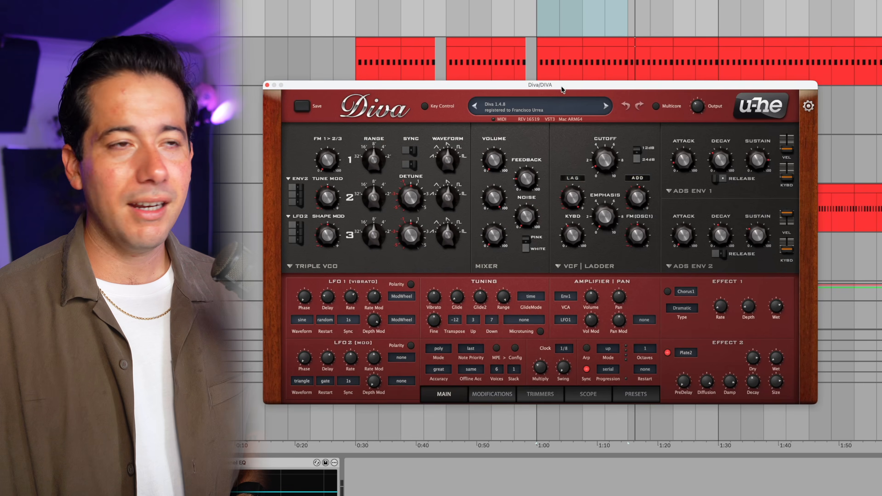
left_click_drag(576, 85, 555, 83)
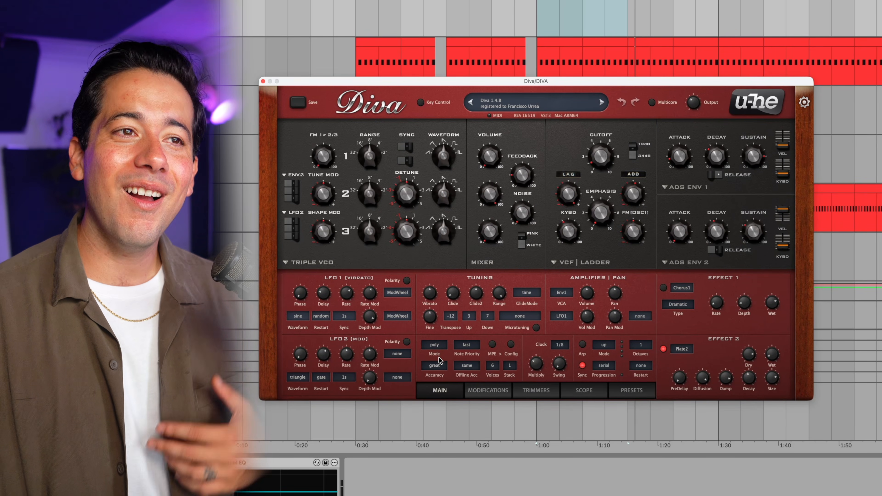
- Load Diva's INIT Minimono template from the 8 TEMPLATES folder and keep its voice mode on legato
left_click(440, 346)
left_click(432, 364)
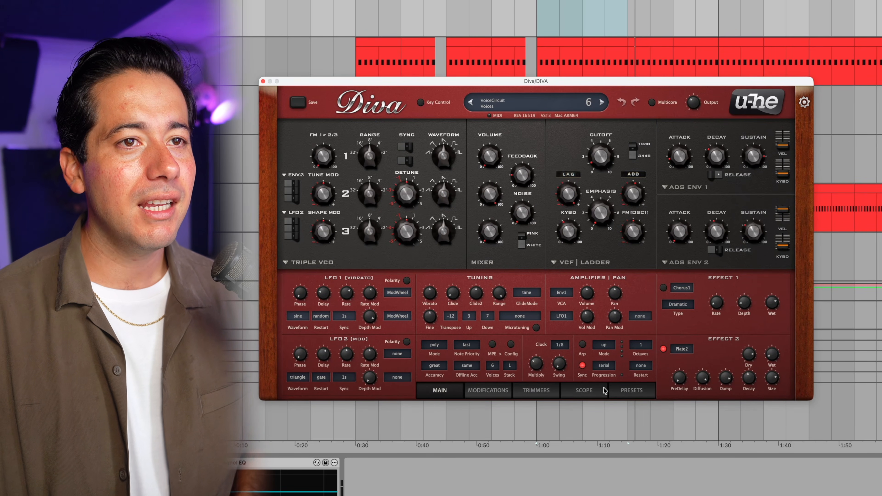
left_click(620, 392)
left_click(316, 216)
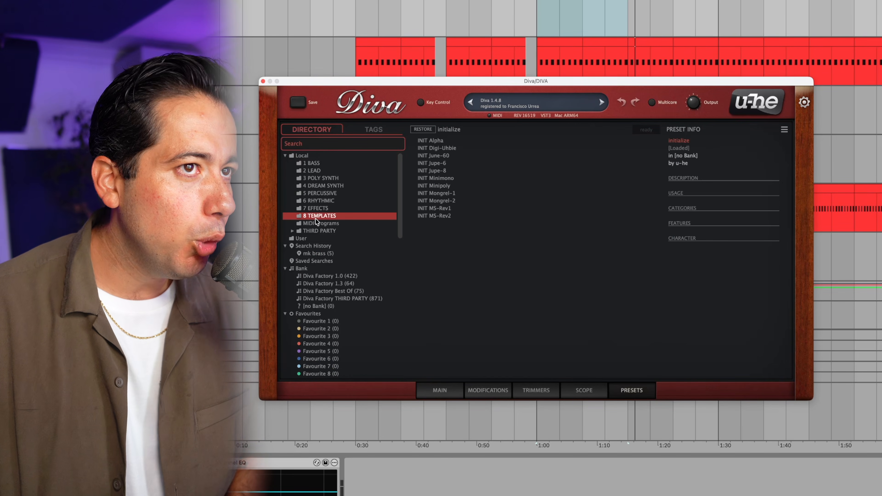
left_click(452, 179)
left_click(451, 185)
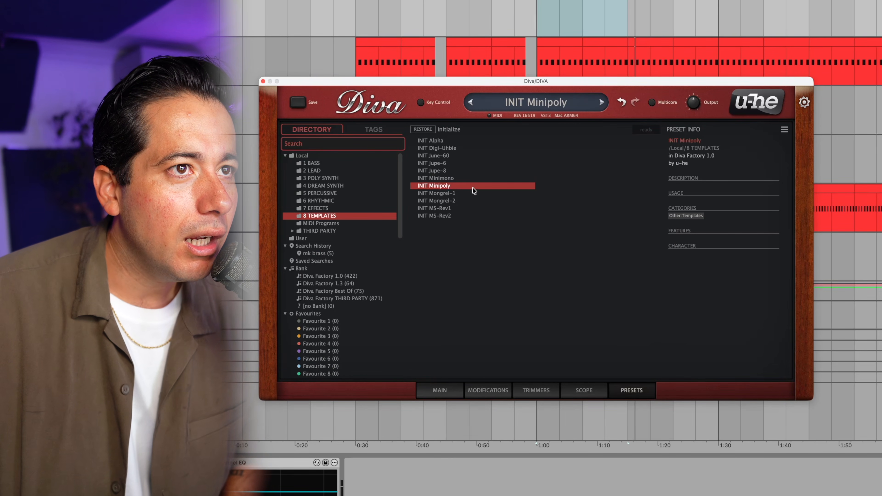
left_click(464, 179)
left_click(434, 391)
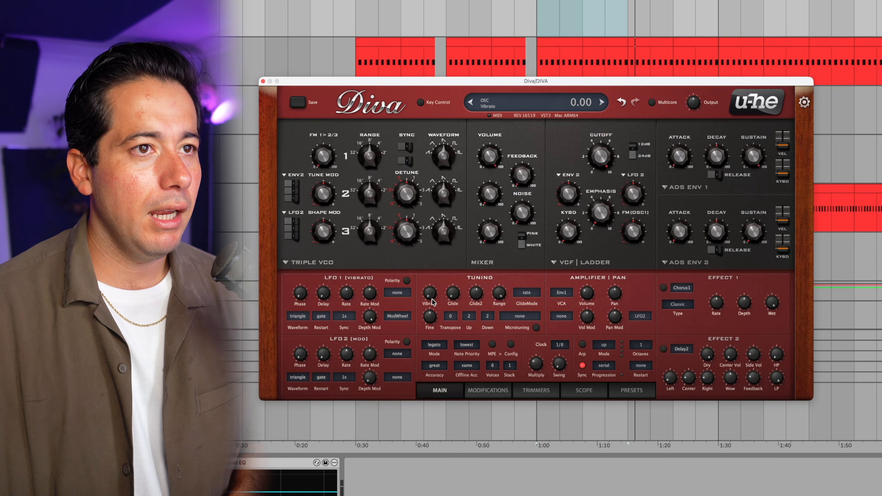
left_click(430, 346)
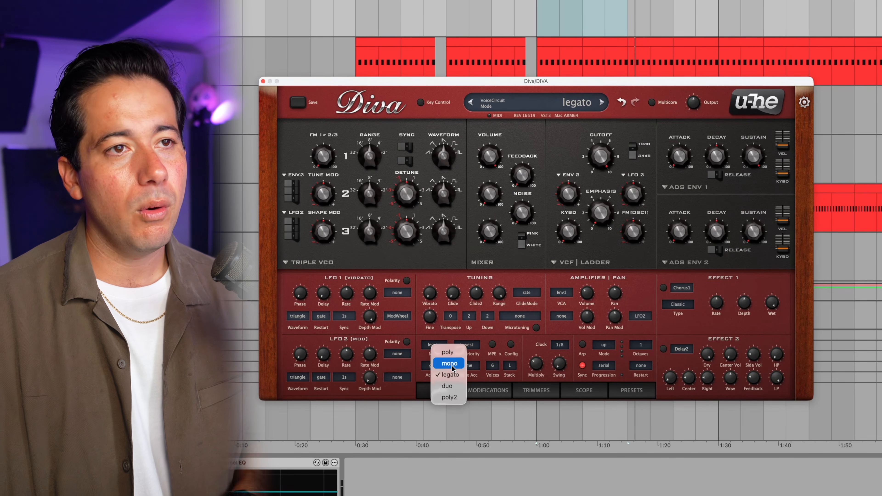
left_click(450, 375)
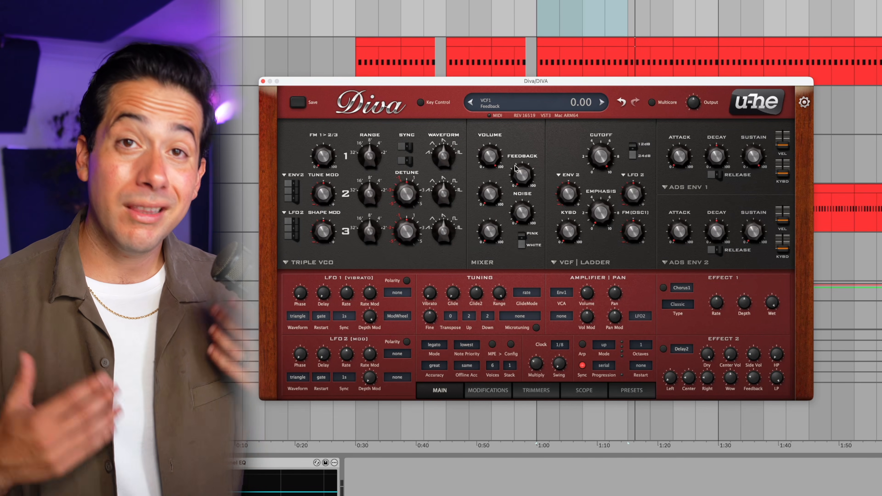
- Shape oscillator 1's waveform and range in Diva and adjust the ladder filter
mouse_move(485, 155)
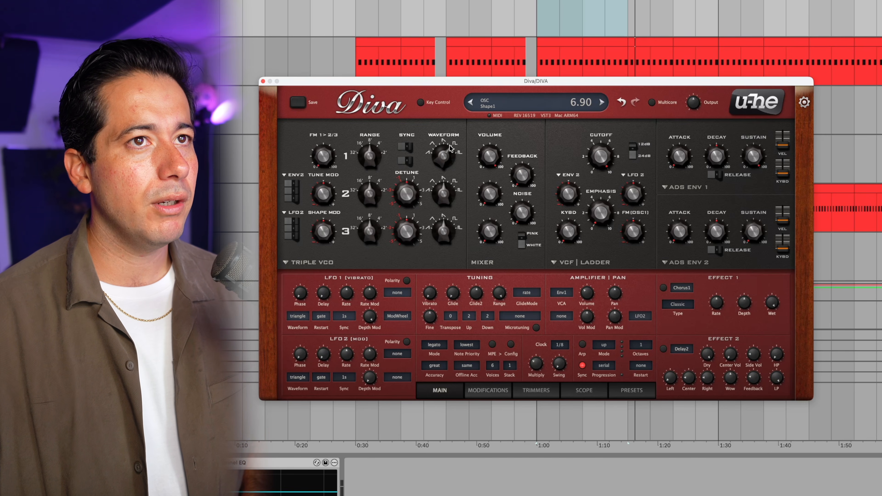
left_click_drag(367, 179, 364, 190)
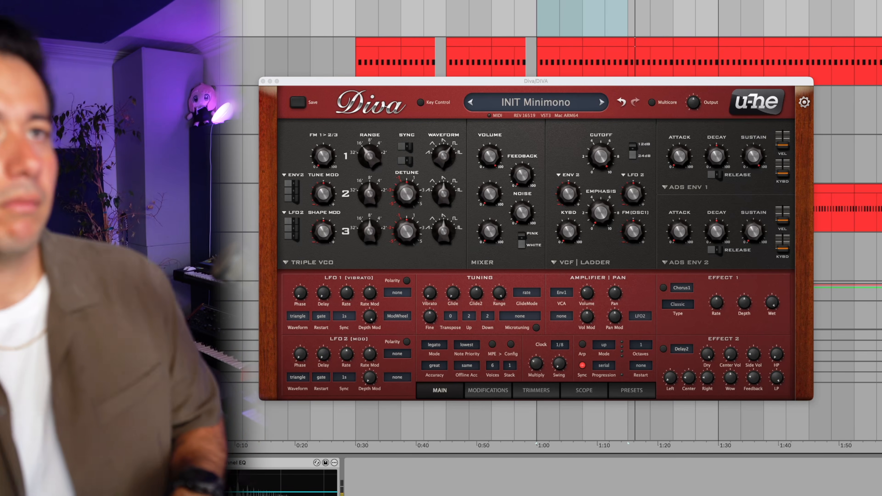
left_click_drag(616, 158, 593, 190)
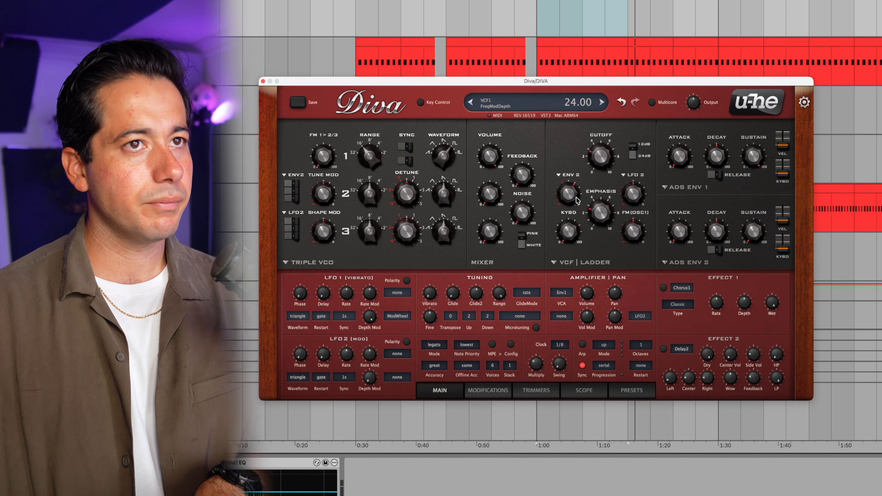
scroll(576, 198, "up", 5)
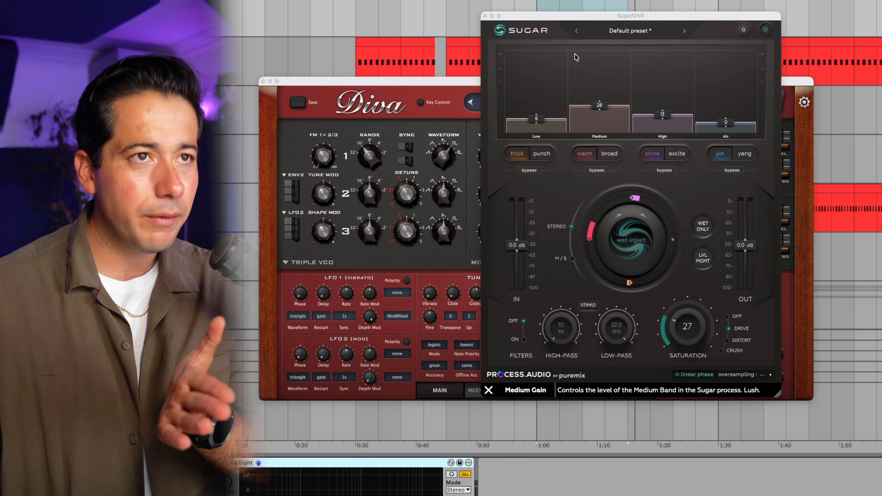
- Reposition the Sugar plugin window and raise all four bands slightly with Wet Inject
left_click_drag(543, 19, 480, 43)
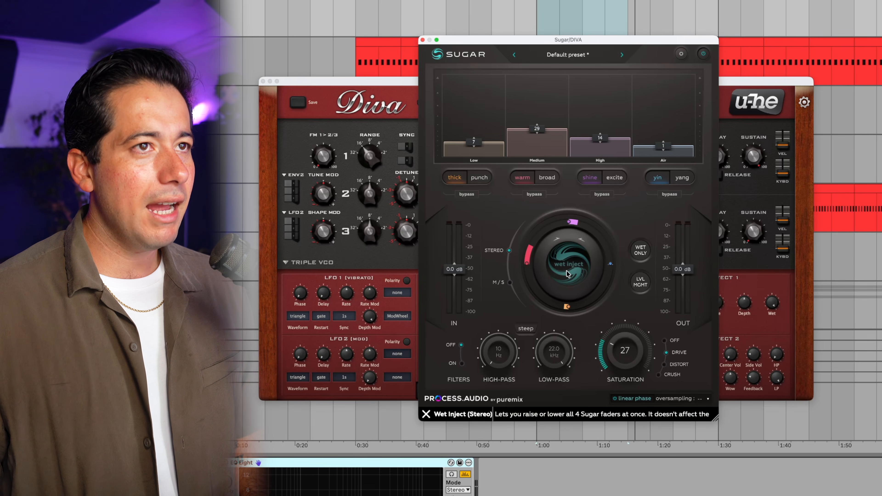
left_click_drag(568, 275, 568, 271)
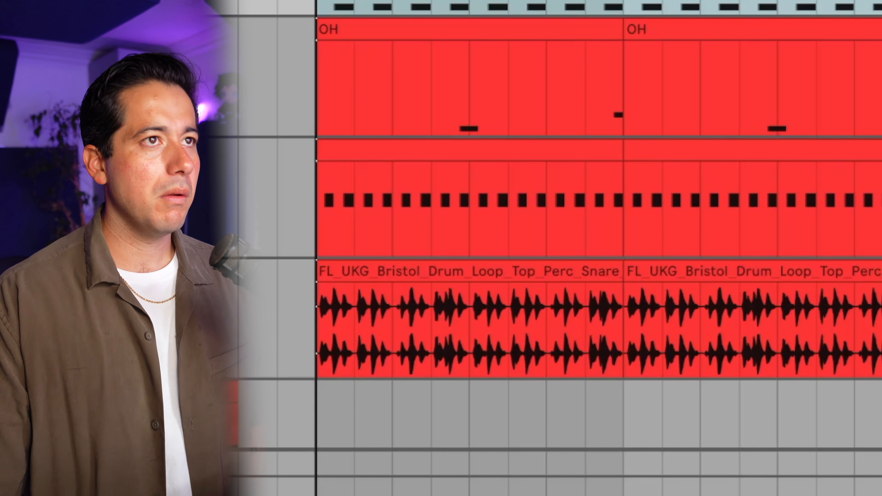
left_click(510, 271)
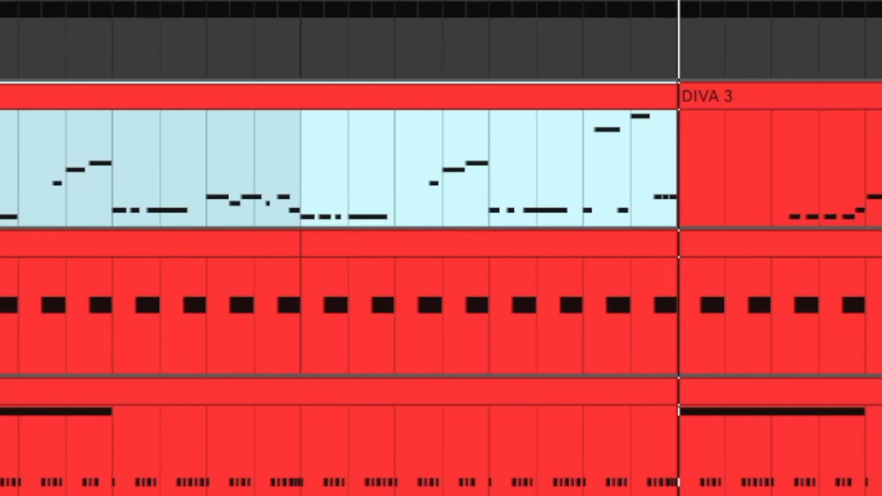
left_click(663, 167)
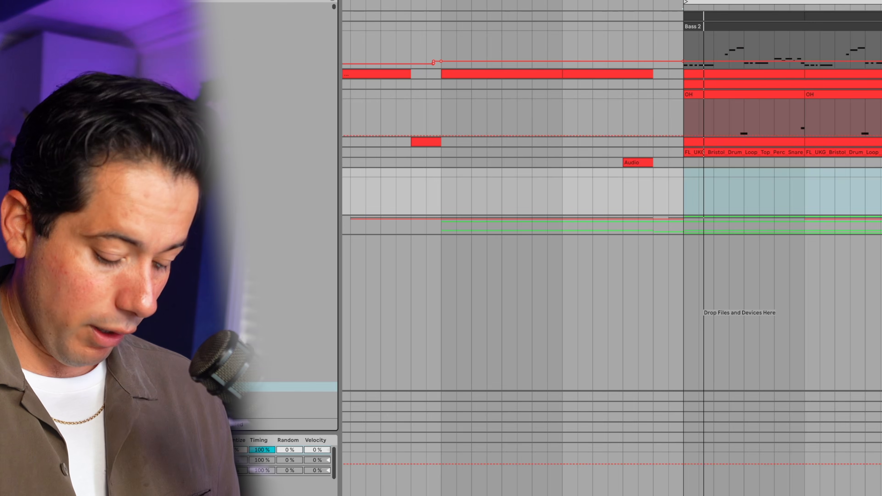
- Load Serum 2 on the Chords track with the PD - Bussing Boyz preset from Disco Candy Vol. 2, and close its window
key("Down")
key("Down")
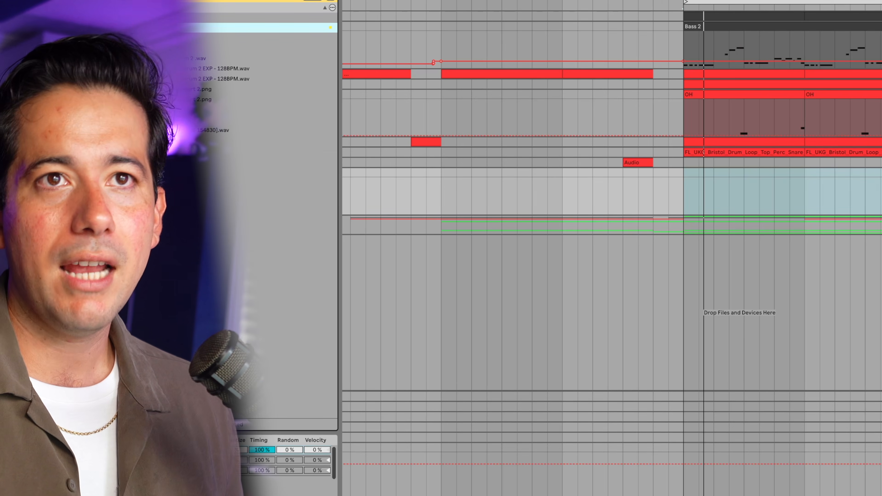
key("Return")
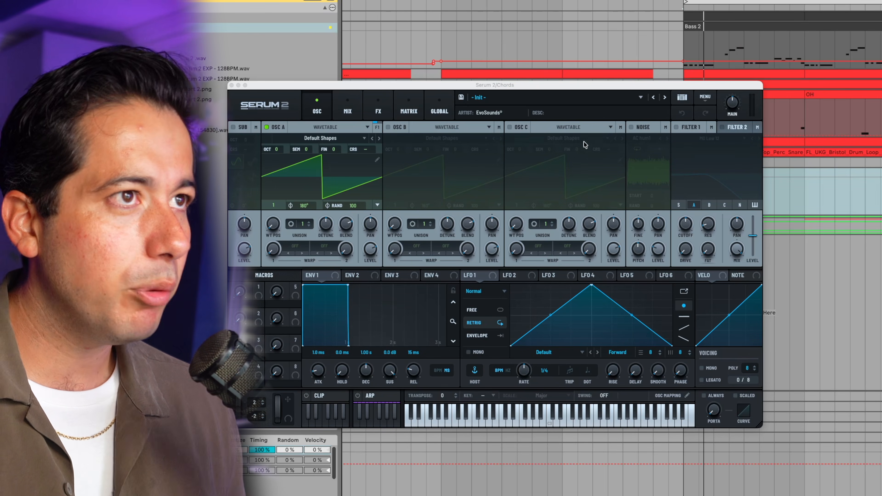
left_click(576, 102)
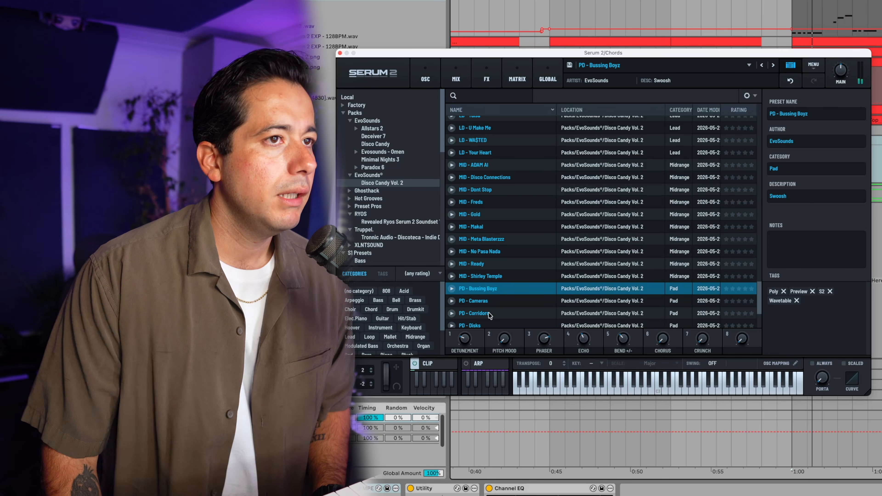
left_click(340, 53)
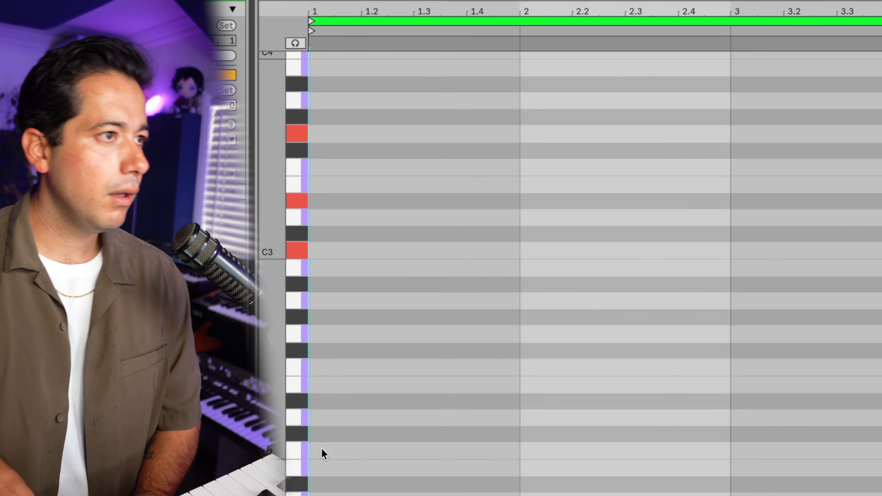
- Enter a one-bar C3, D#3 and G3 chord at bar 1, duplicate it into bar 2 and lower the copied D#3
key("Right")
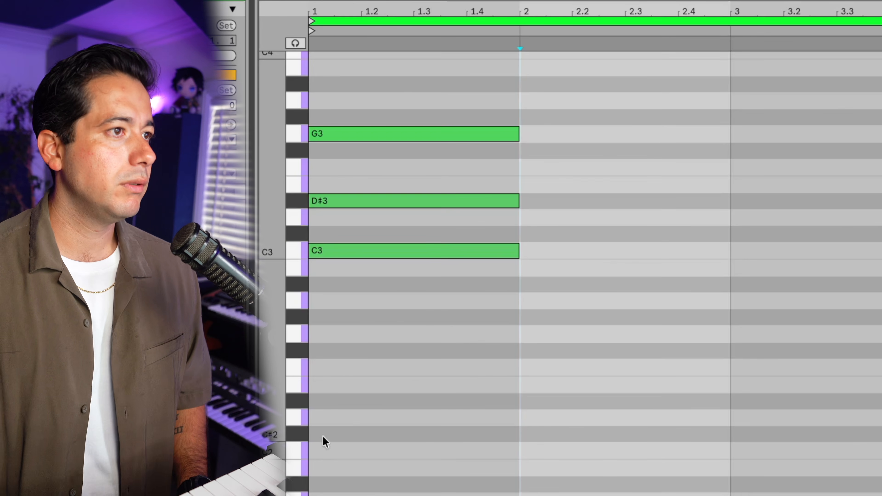
key("ctrl+d")
left_click(534, 220)
key("space")
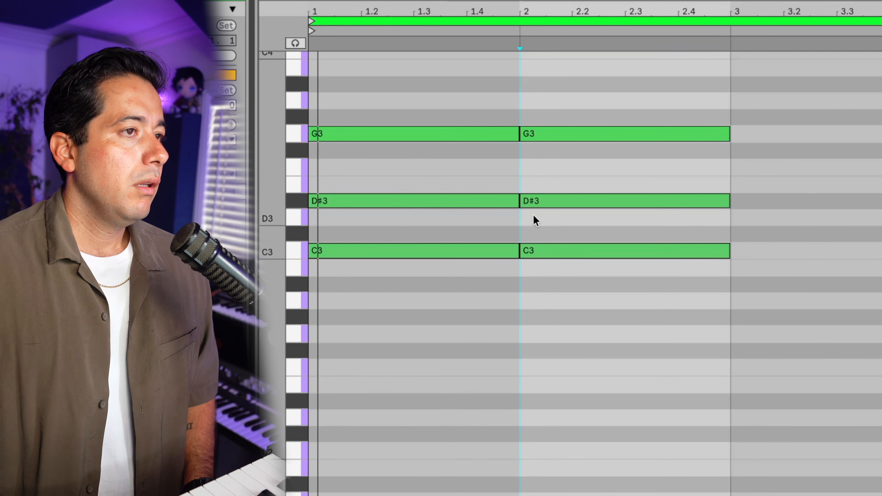
left_click(557, 201)
key("Down")
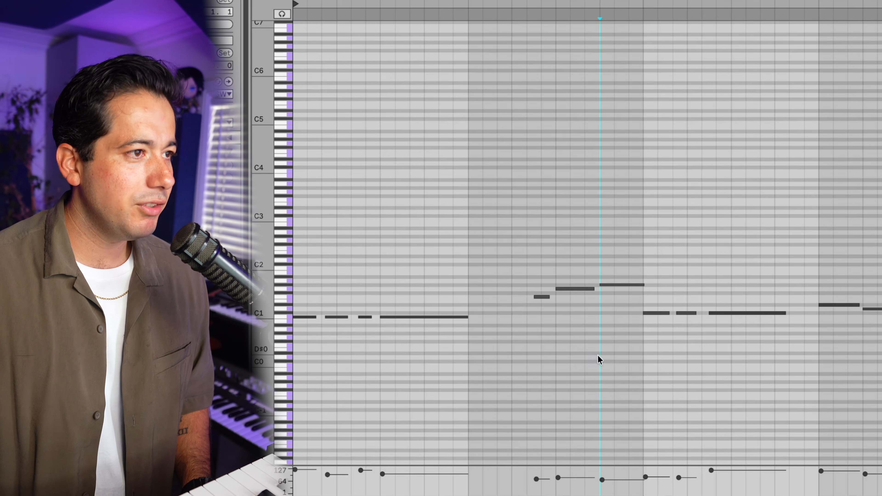
- Check the bassline's F1, G1, G#1 and C#1 notes and shorten the Chords clip's bar 3 chord of C#3, F3 and G#3 to half a bar
left_click_drag(273, 328, 339, 324)
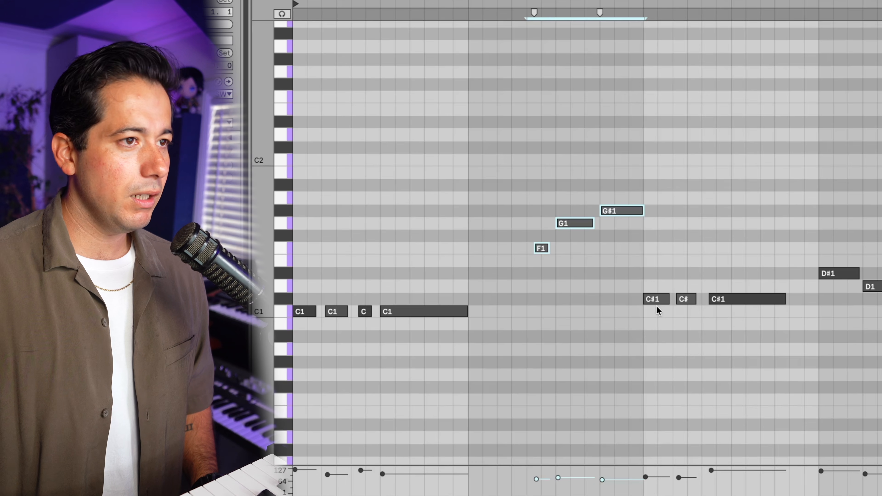
left_click_drag(746, 304, 757, 285)
left_click_drag(671, 280, 717, 289)
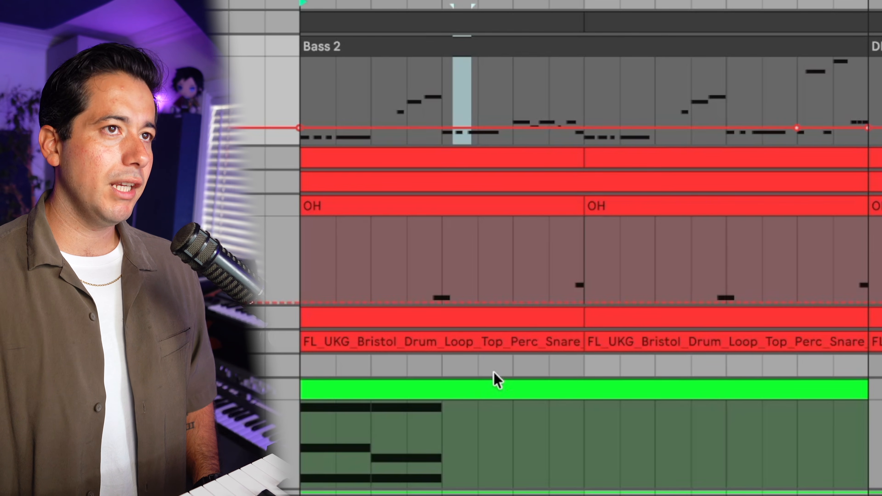
double_click(495, 382)
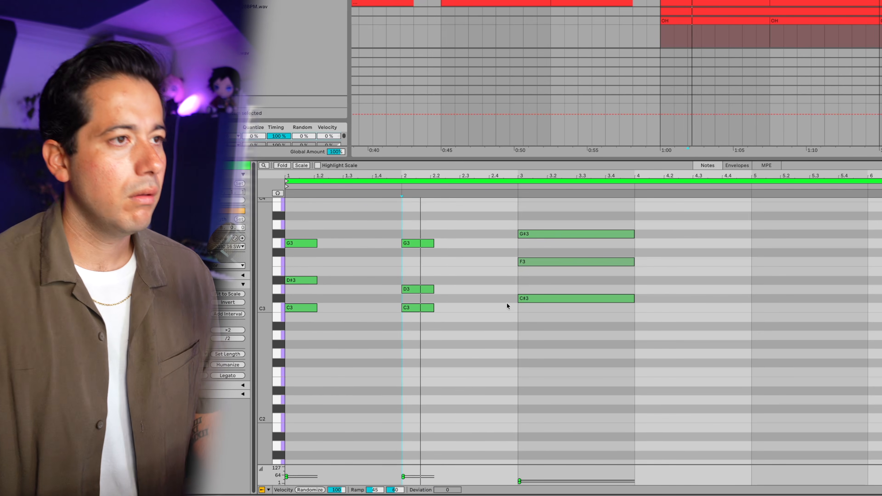
left_click_drag(565, 308, 575, 254)
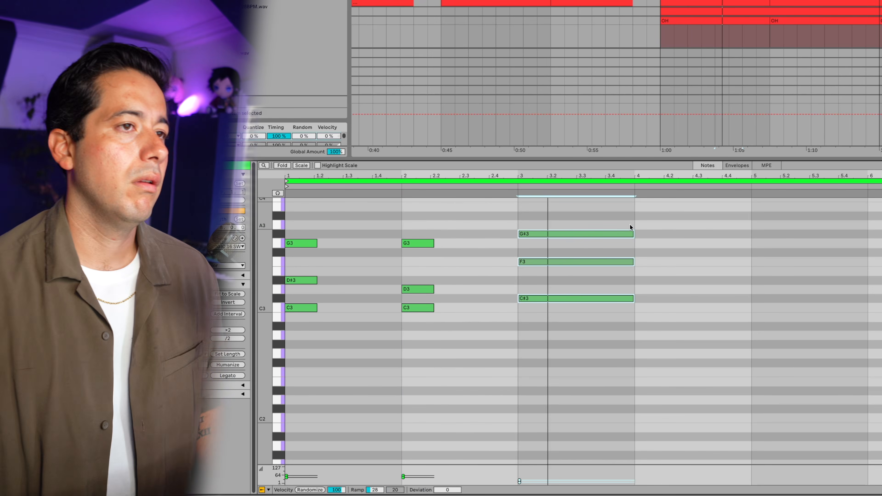
key("shift+Left")
key("shift+Left")
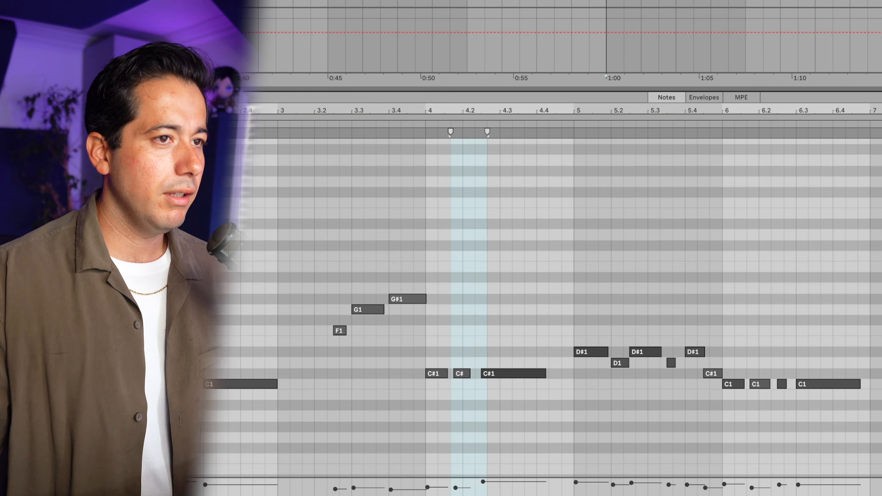
- Shorten the D#3, F3 and A#3 chord in bar 4 to half a bar and raise its F3 to G3
left_click_drag(564, 358, 717, 345)
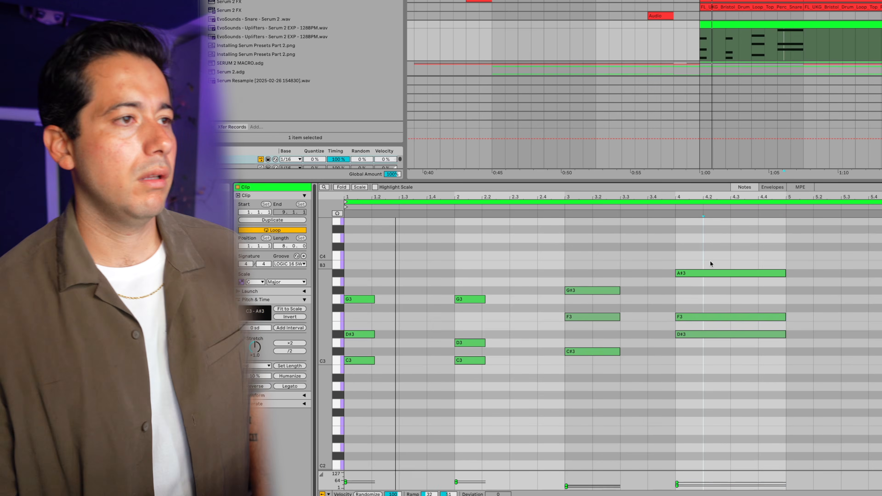
left_click_drag(783, 333, 723, 334)
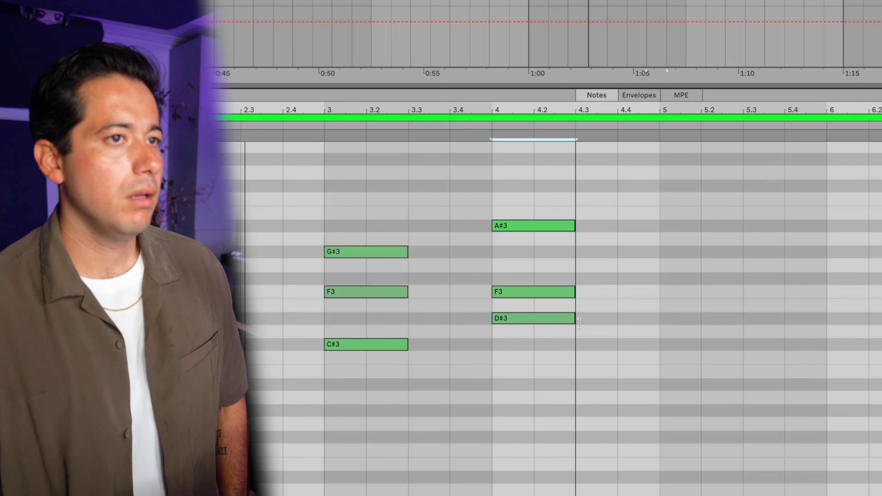
left_click_drag(558, 320, 559, 320)
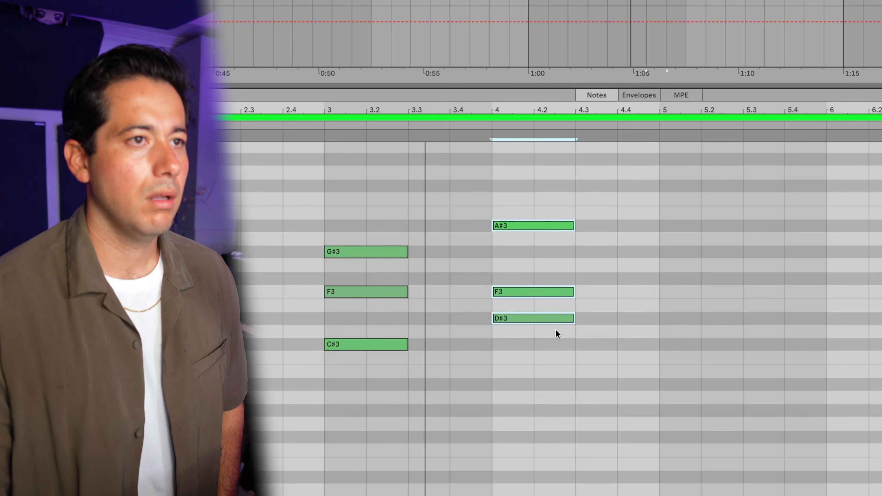
left_click(556, 289)
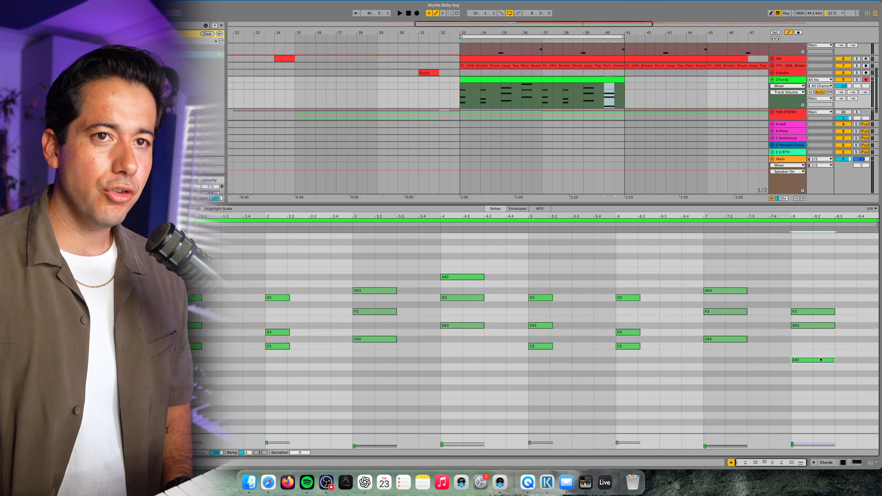
- Raise the A#2 in the bar 8 chord by an octave
key("shift+Up")
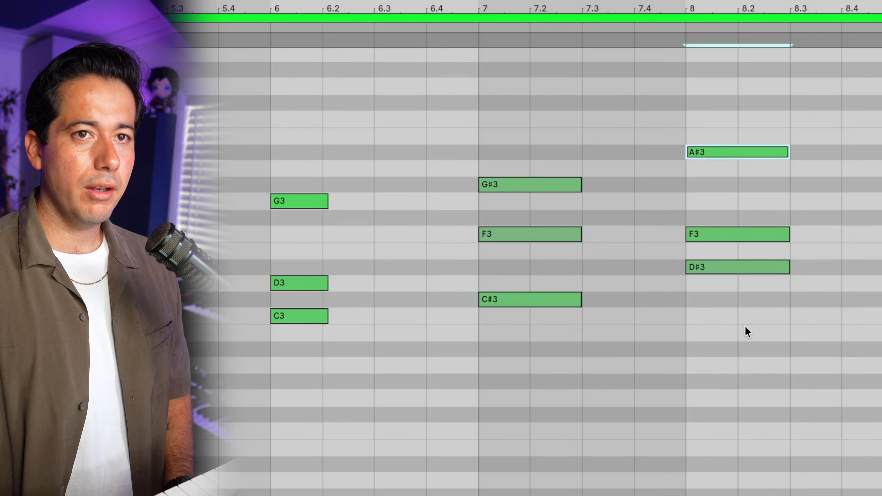
left_click_drag(745, 328, 722, 270)
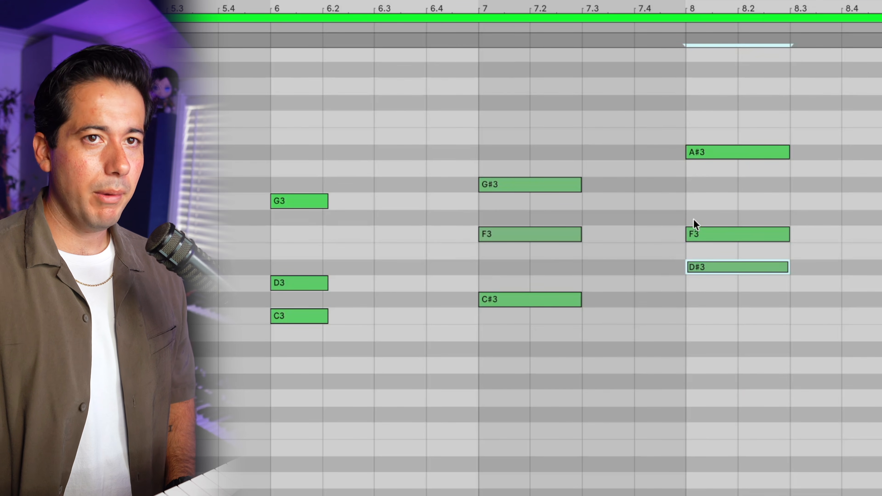
left_click(744, 153)
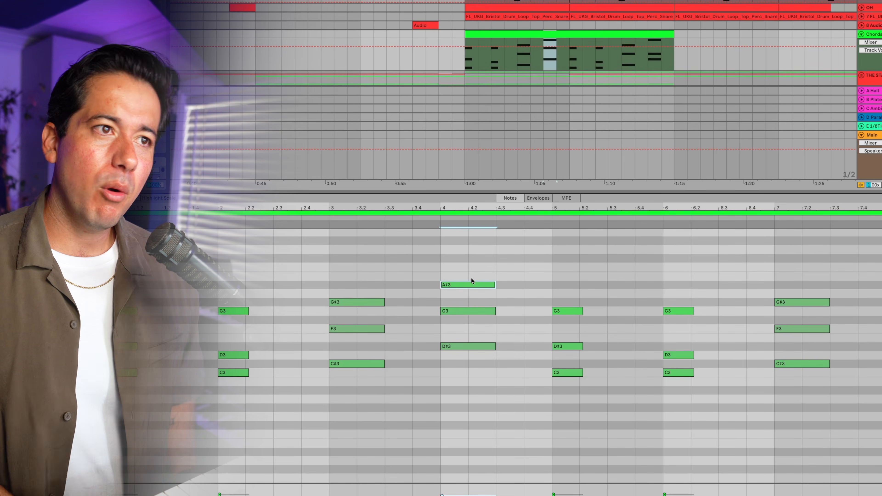
- Lower the A#3 notes in bars 4 and 8 and the G#3 in bar 3 by an octave
key("shift+Down")
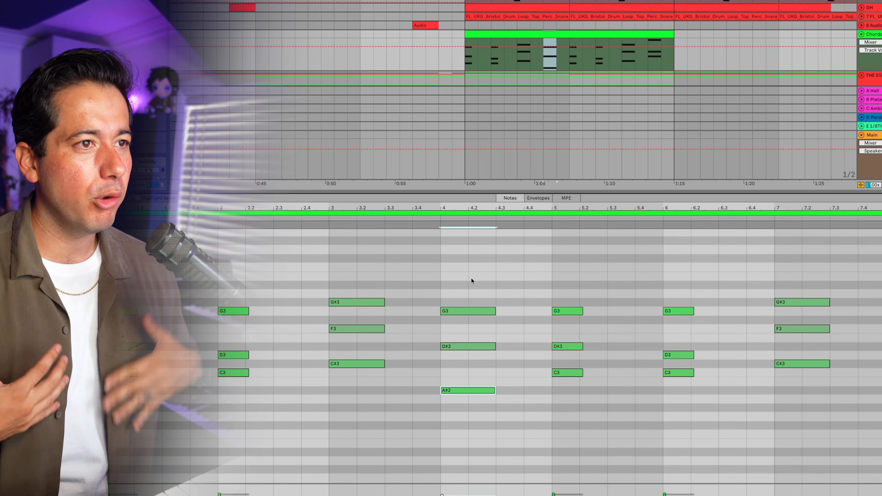
left_click(345, 300)
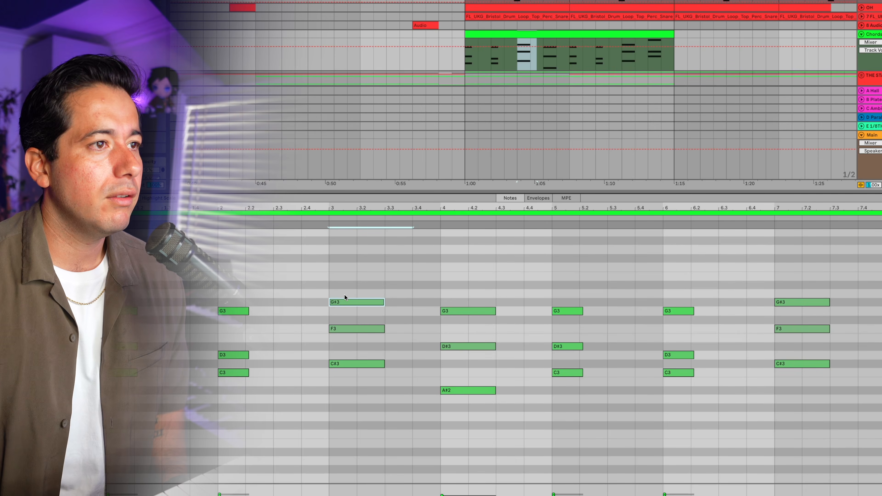
key("shift+Down")
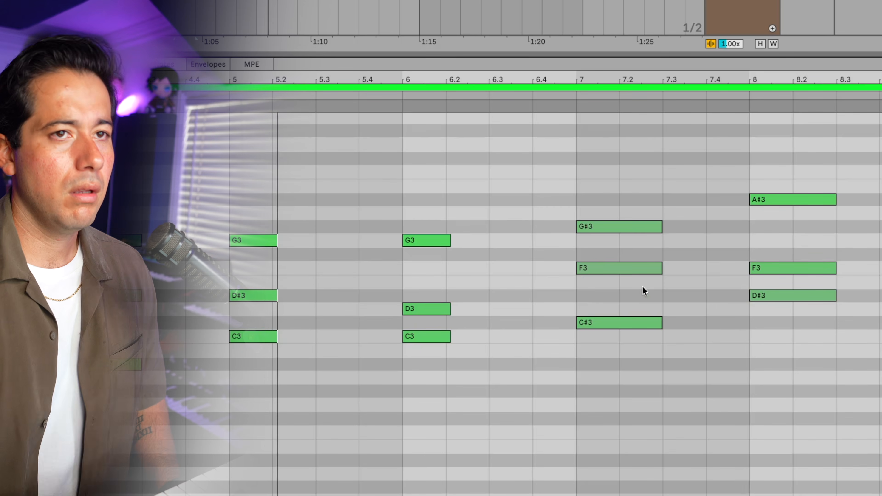
left_click(639, 229)
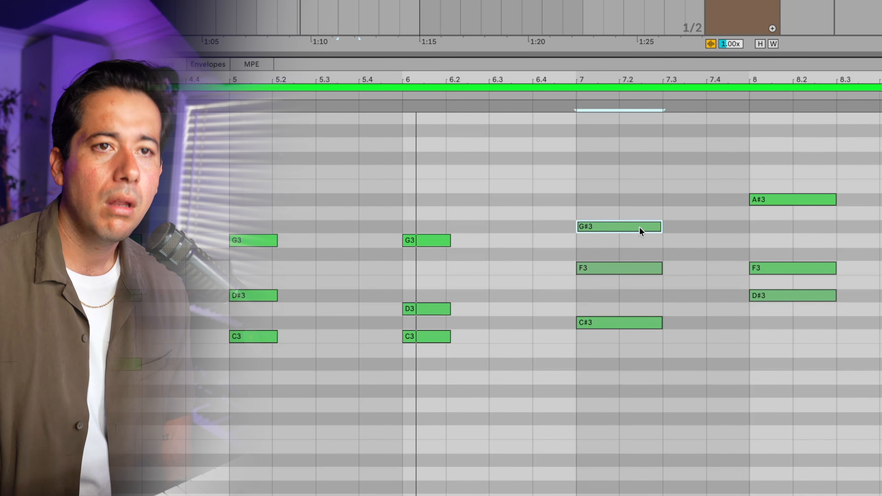
left_click(809, 200)
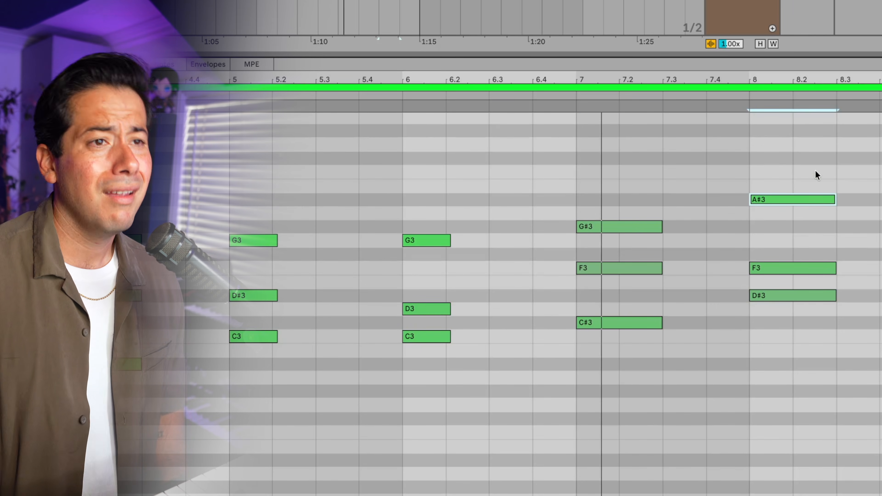
key("shift+Down")
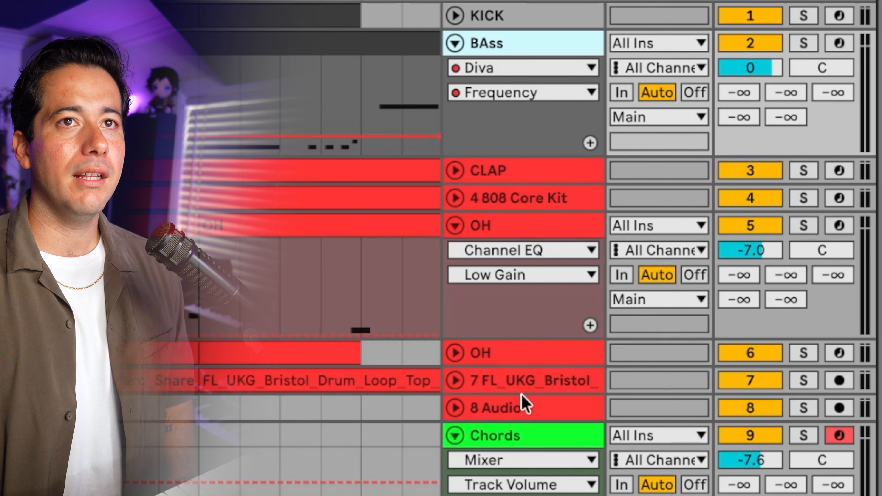
- Audition the drop while switching the drum tracks from CLAP to 8 Audio off and on, and stop playback
left_click(521, 396)
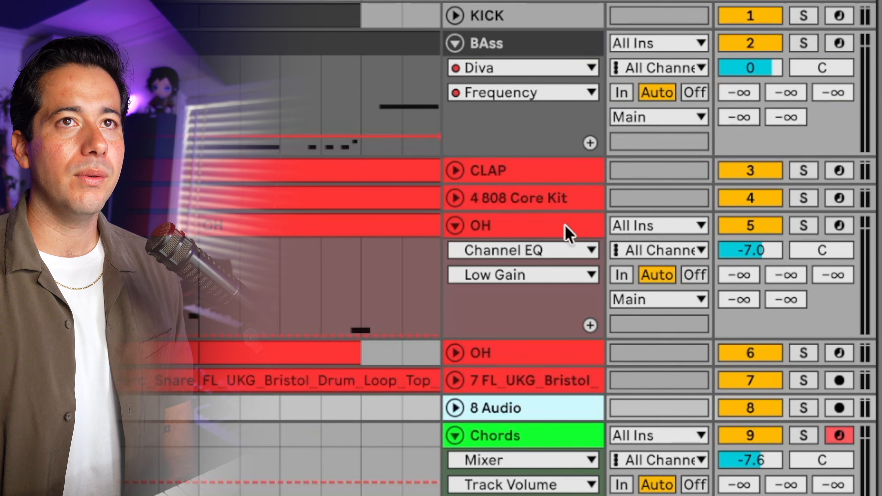
left_click(552, 181, "shift")
left_click(756, 170)
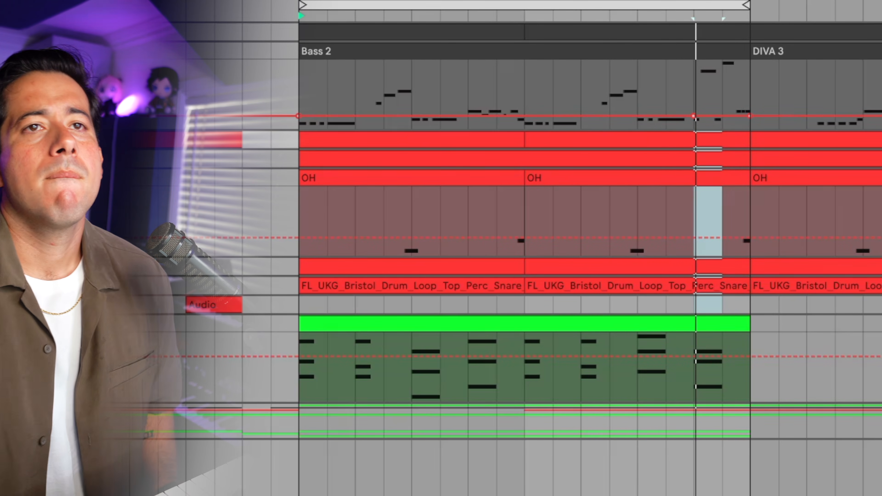
key("Down")
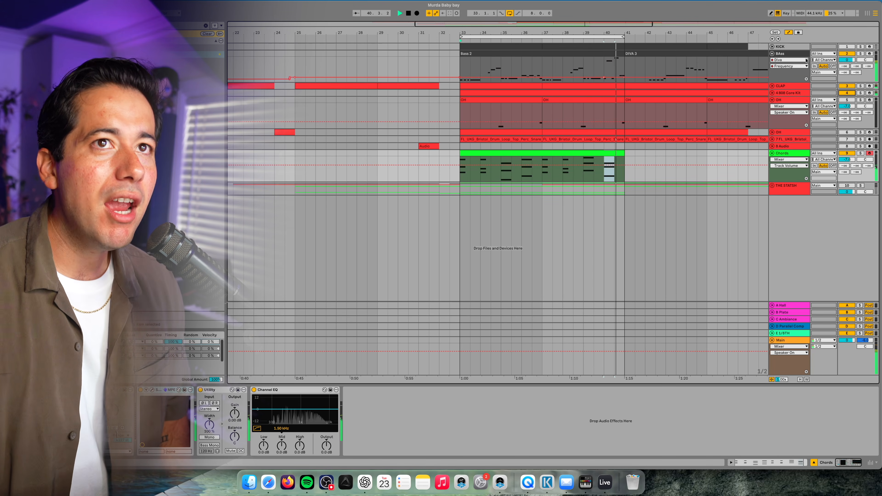
left_click(799, 47)
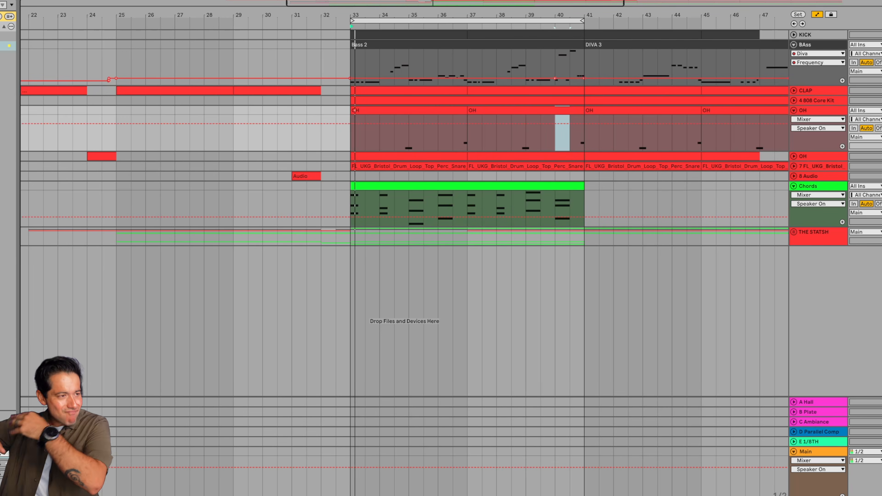
key("space")
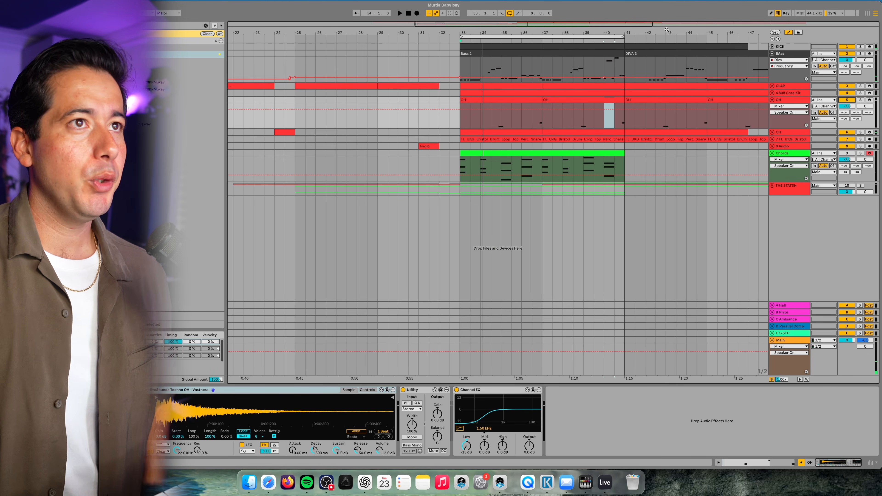
- Hide the arrangement's automation and show the details of the Bass 2 clip
left_click(525, 53)
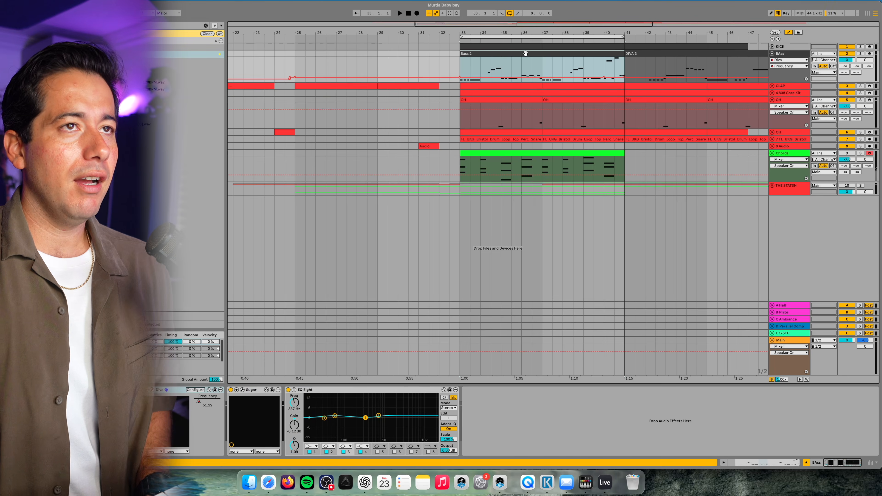
key("a")
key("shift+Tab")
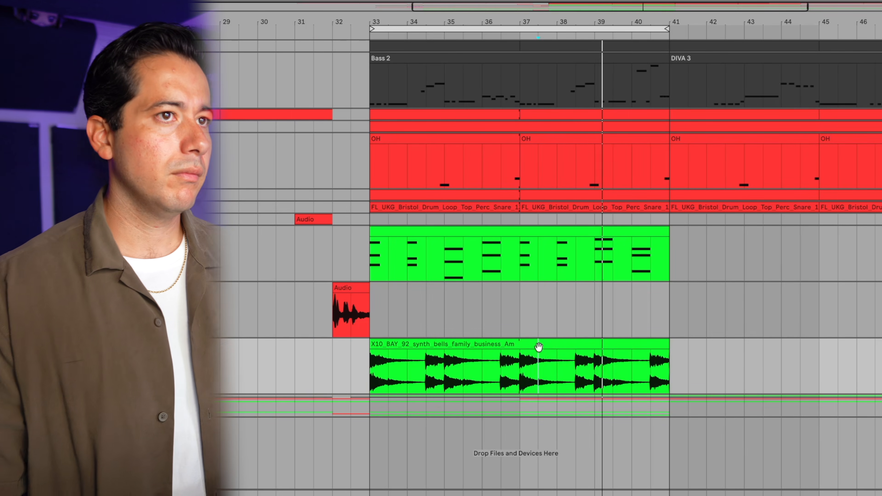
- Set the pitch of the synth_bells_family_business slice starting at bar 35 to +4 semitones
left_click(538, 348)
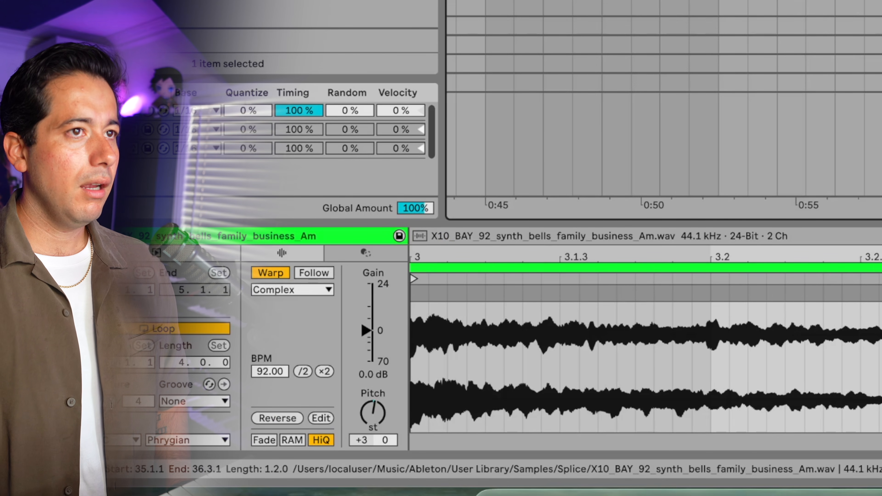
left_click(363, 426)
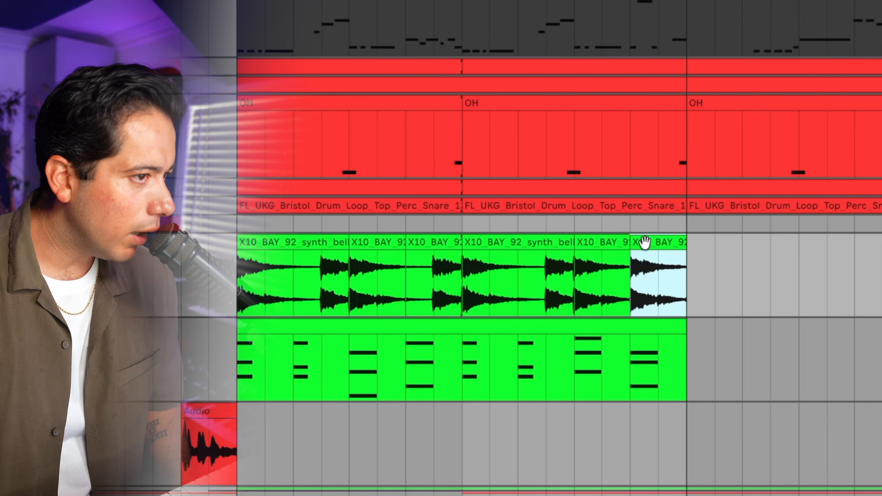
left_click(602, 254)
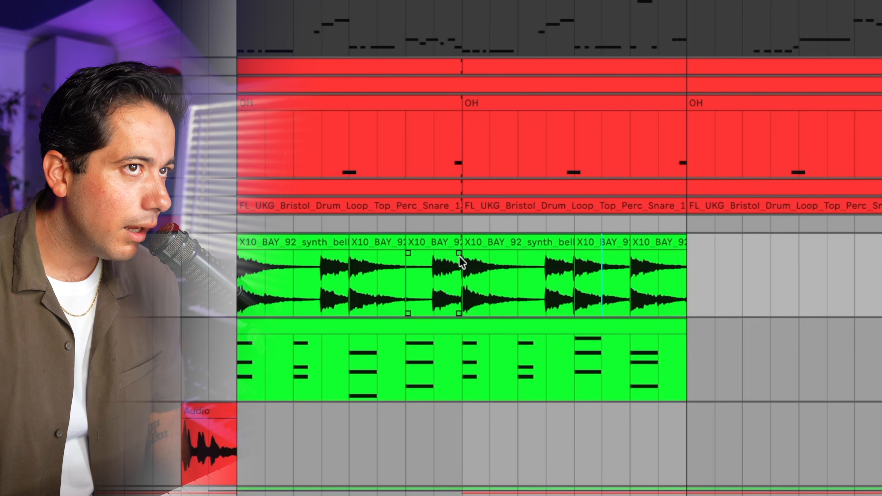
- Extend the bells slice that starts at bar 35 by half a bar and select the final slice at bar 40
left_click(251, 257)
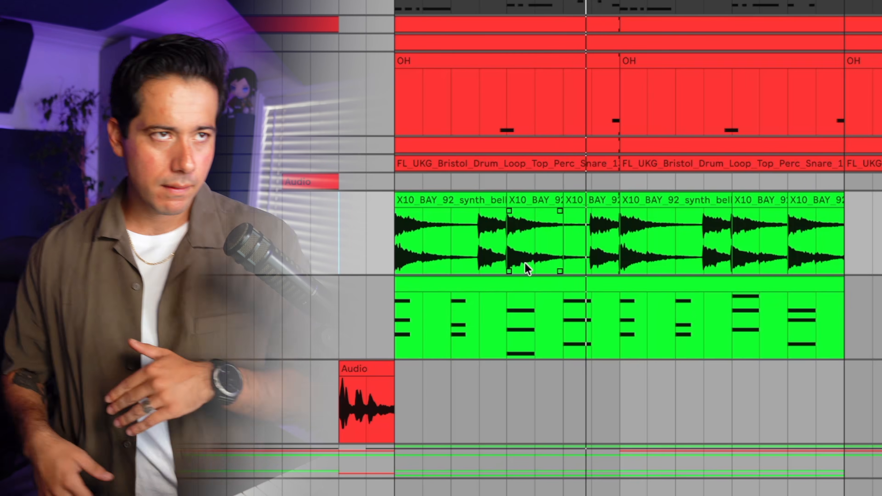
left_click_drag(560, 213, 587, 213)
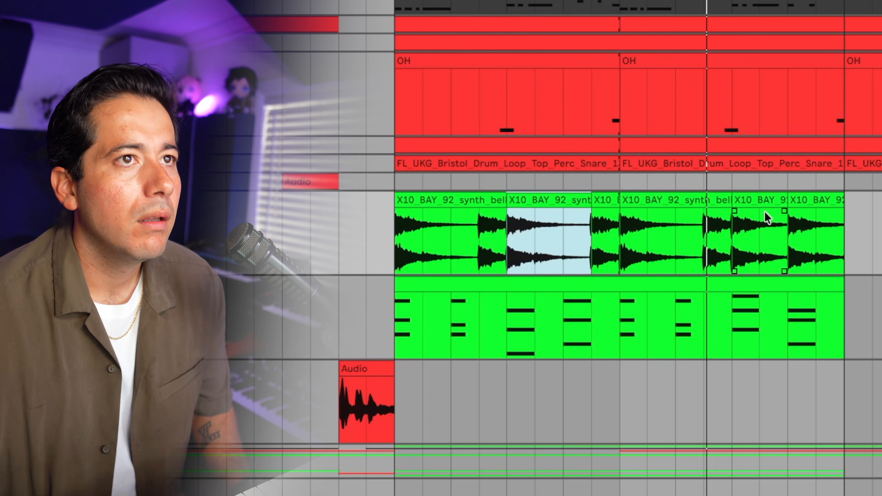
left_click(764, 209)
left_click(807, 198)
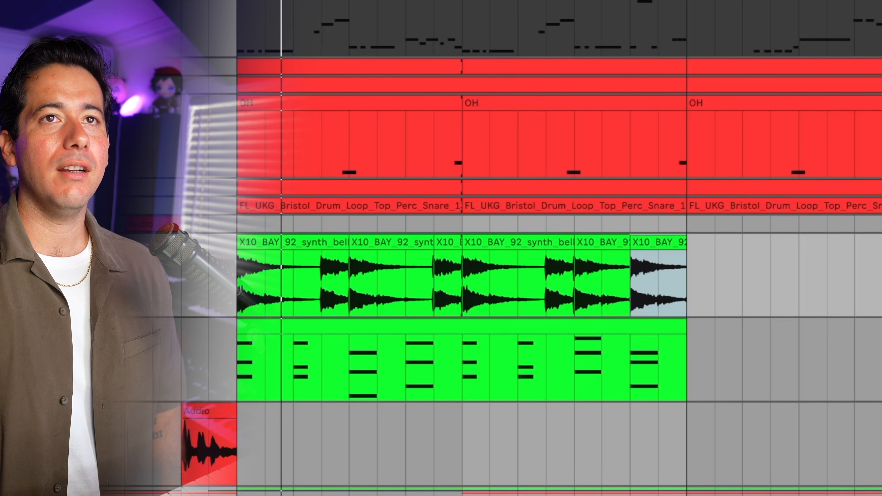
- Group the drum tracks from CLAP down to the audio track below the UKG Bristol loop as Drums
left_click(658, 67)
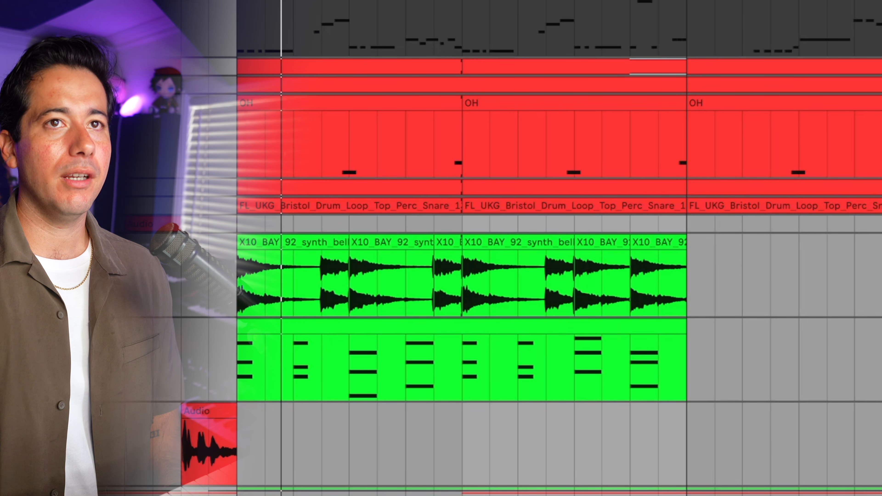
key("shift+Down")
key("shift+Down")
key("shift+Down")
key("shift+Down")
key("shift+Down")
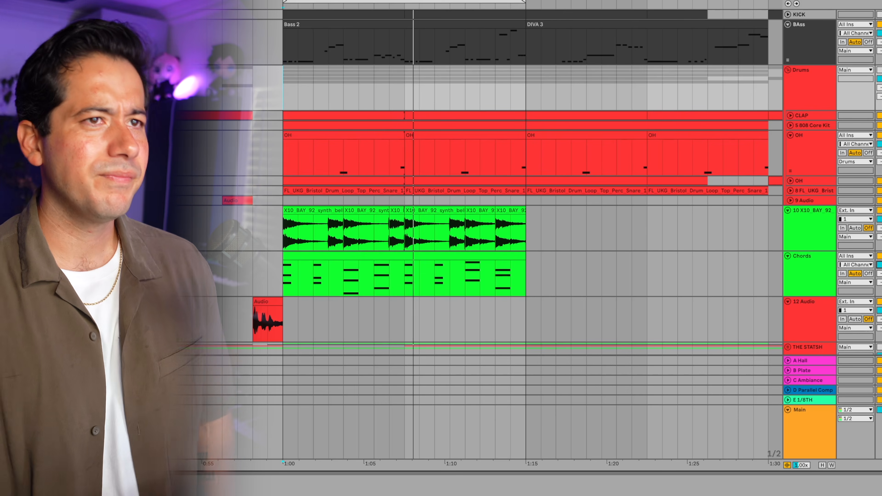
- Copy the audio clip at bar 32 to bar 40 on the same track and unmute the Drums group
double_click(281, 313)
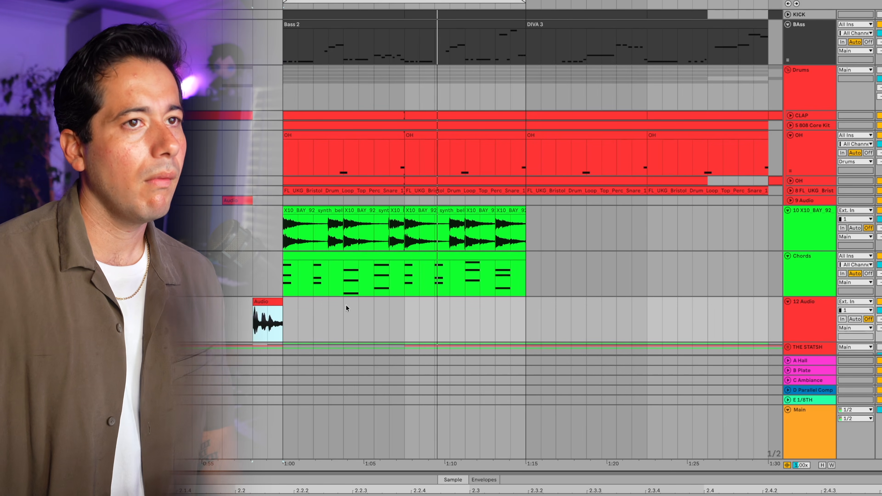
left_click(494, 322)
key("super+v")
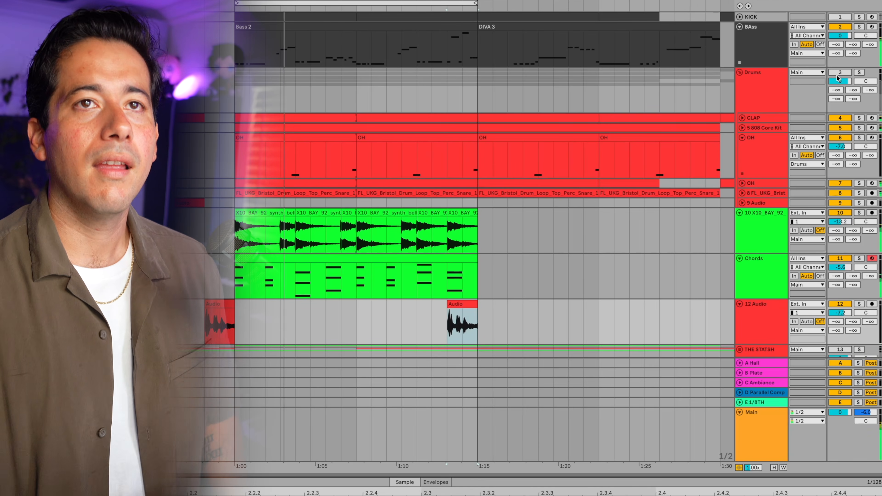
left_click(839, 73)
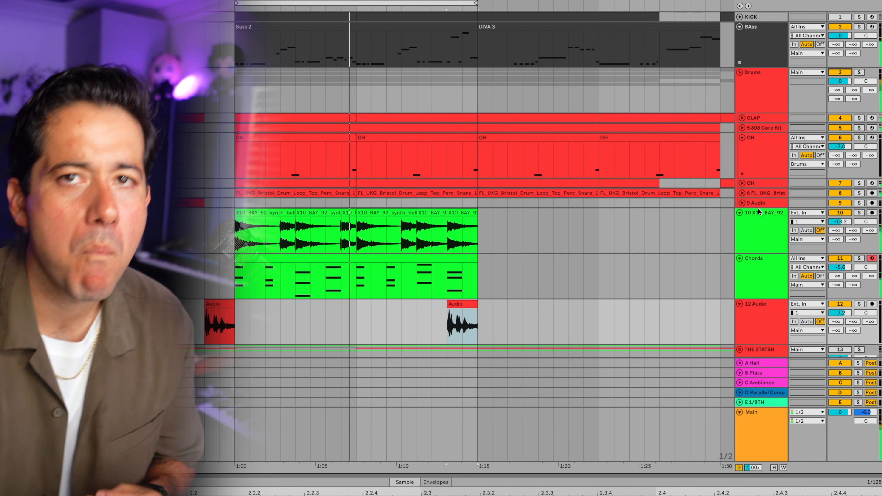
- Add the Murda Melodies plugin to the X10_BAY_92 bells track and turn up its three-circles effect knob
left_click(759, 212)
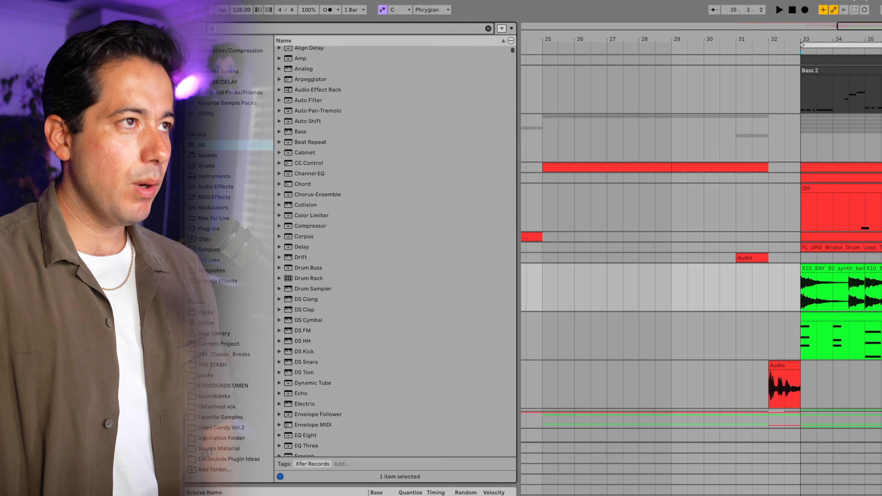
type("murda")
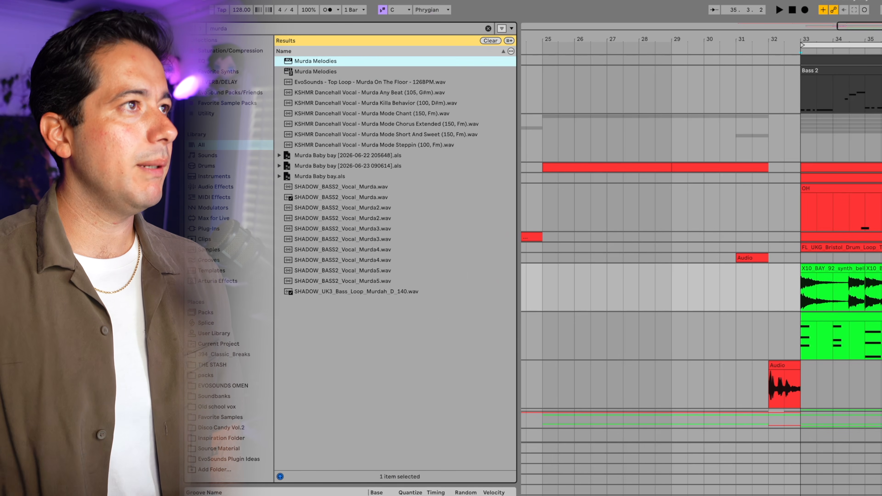
key("Return")
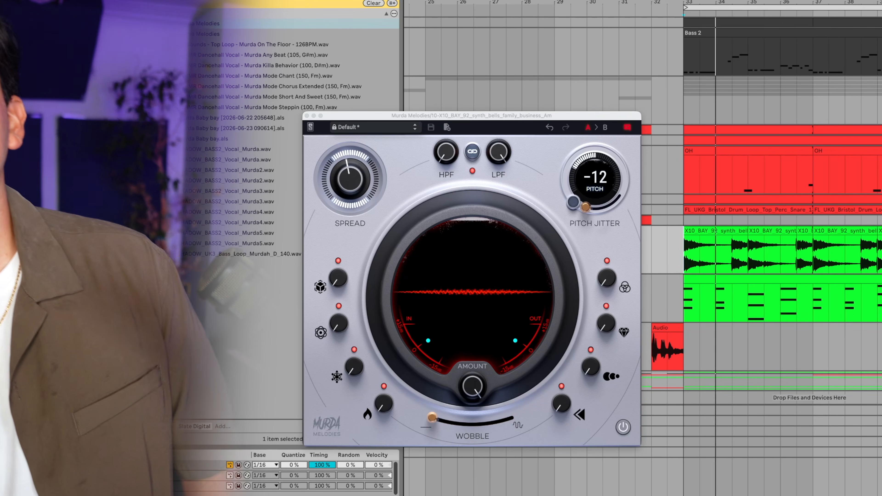
left_click_drag(590, 367, 593, 316)
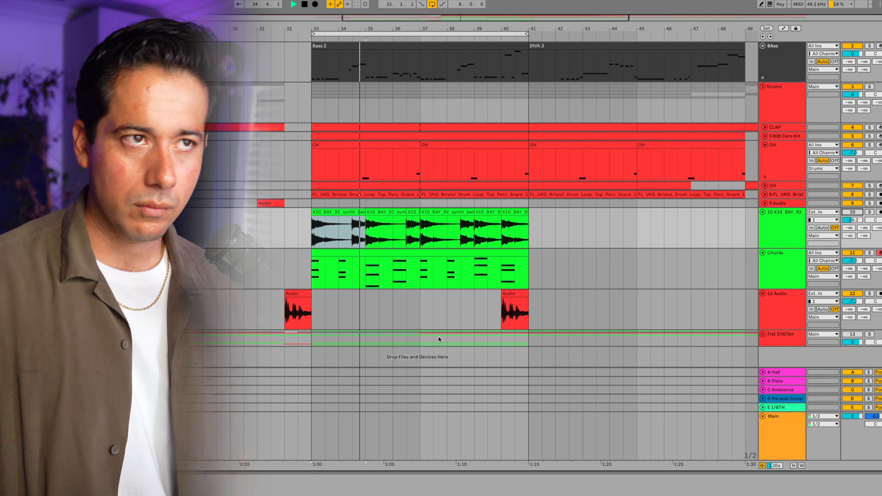
key("Down")
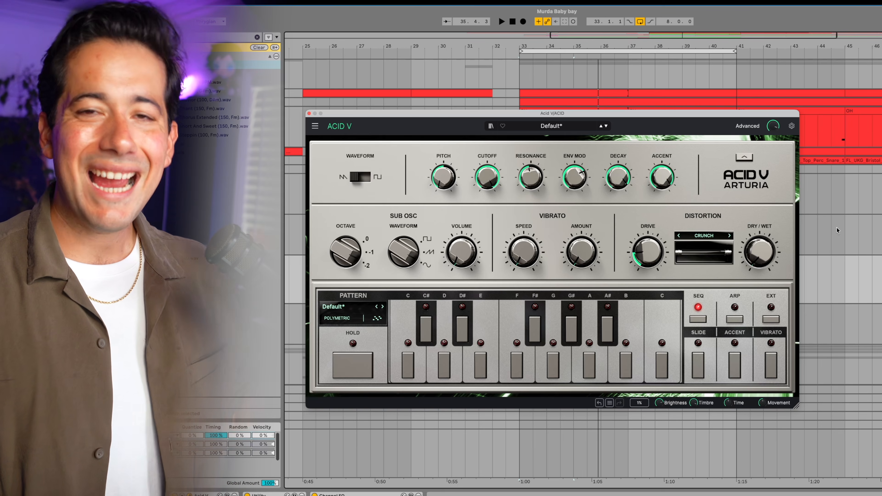
- In Acid V's advanced sequencer, remove the notes at steps 10 and 11 and set step 14 to C
left_click(747, 126)
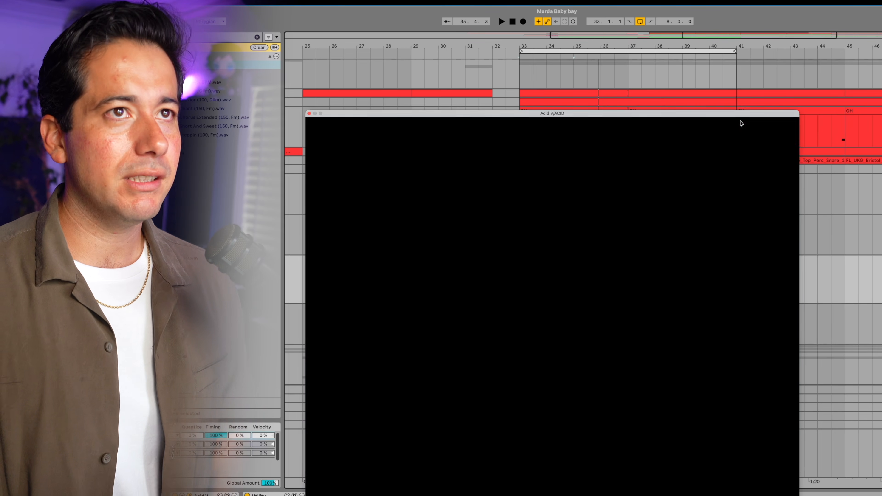
left_click_drag(740, 114, 790, 98)
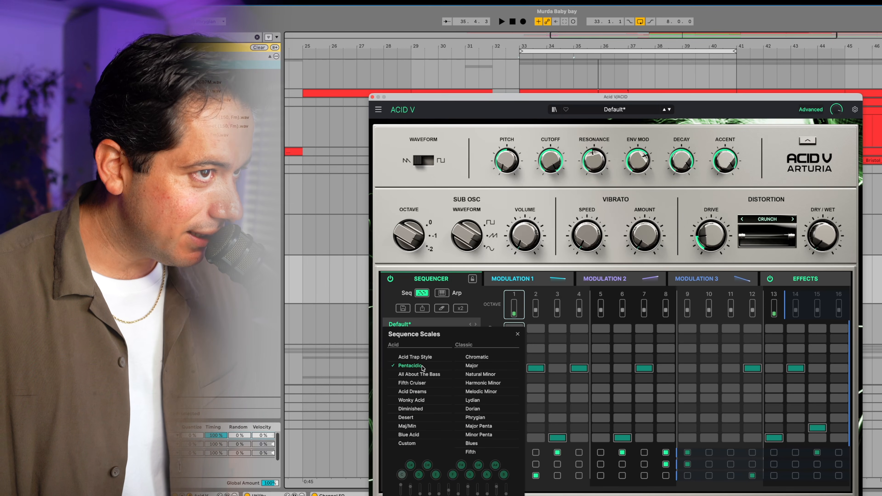
left_click(422, 368)
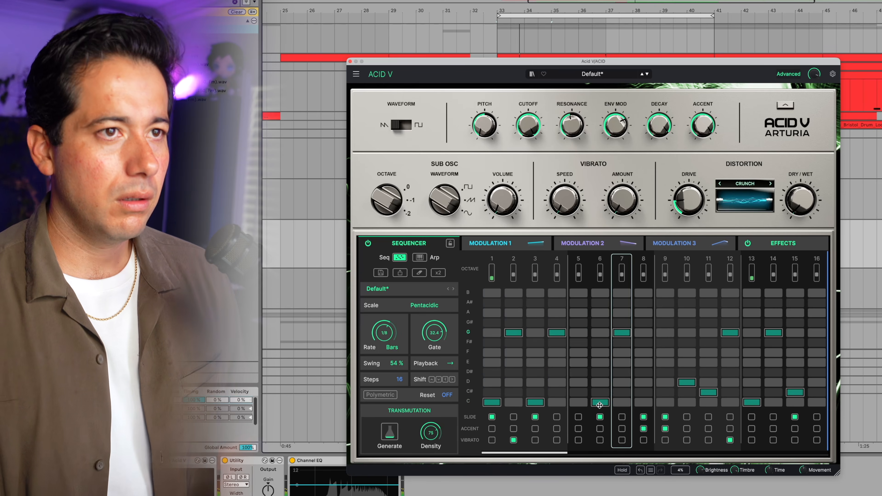
left_click(709, 393)
left_click(689, 382)
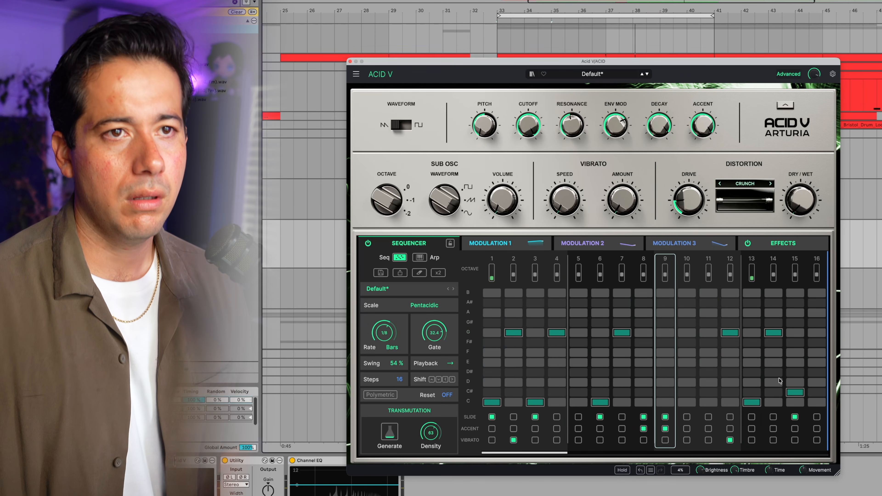
left_click(774, 402)
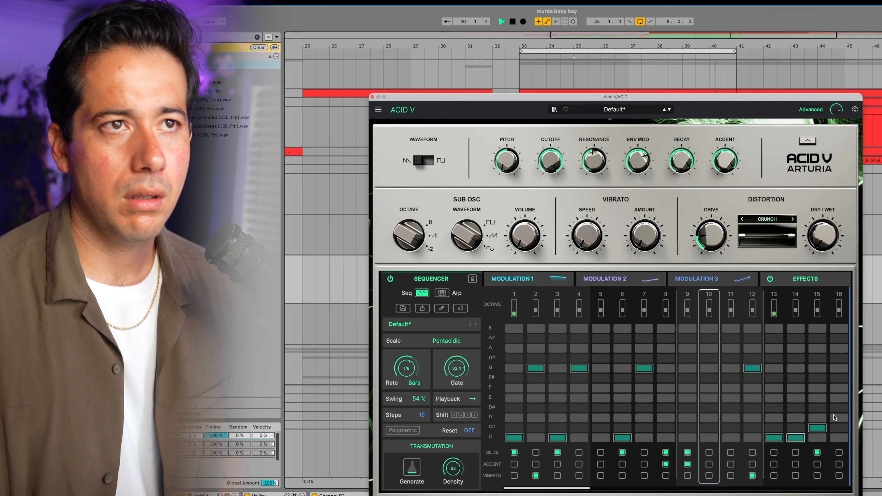
- Show Acid V's effects and adjust the Delay's dry/wet mix
left_click(827, 280)
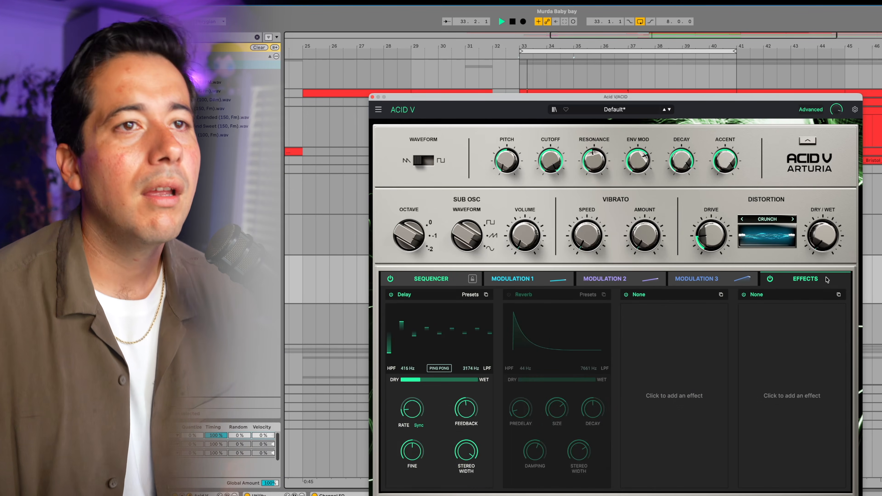
left_click_drag(432, 379, 434, 378)
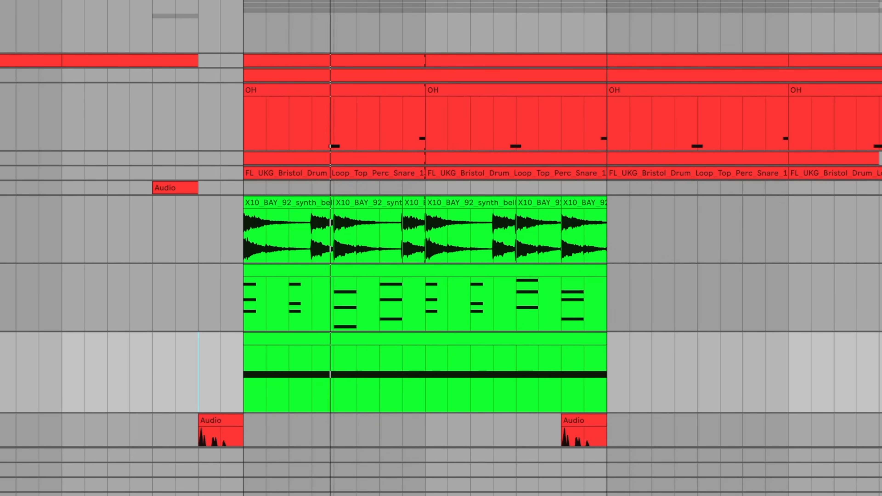
left_click(199, 27)
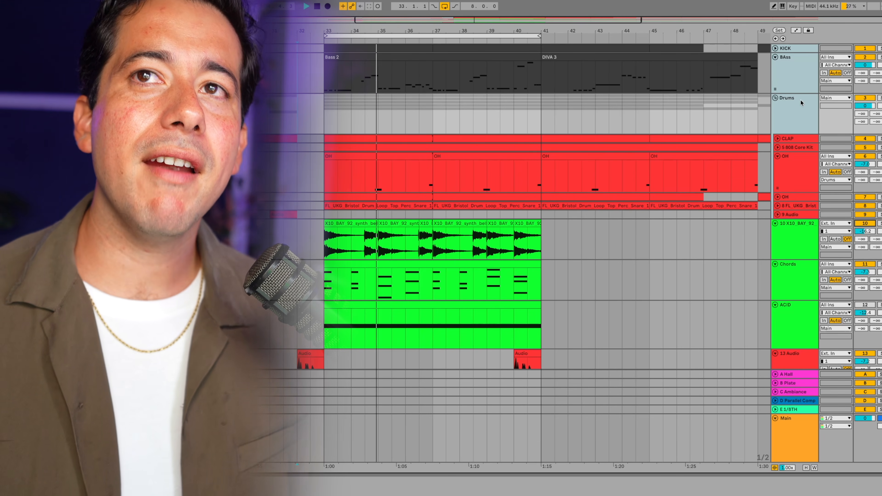
- Collapse the Drums group in the arrangement
left_click(792, 83)
left_click(782, 103)
left_click(776, 99)
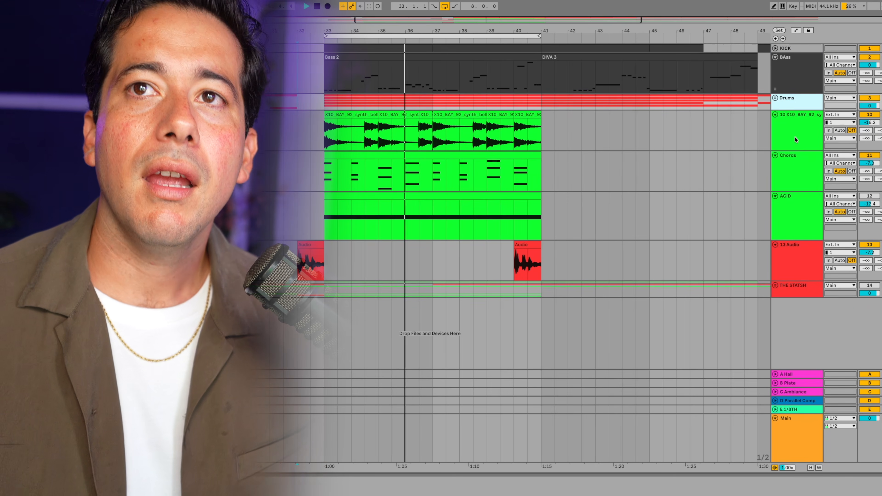
- Unmute the ACID track, mute the Drums, bells and Chords tracks, and raise the ACID volume
left_click(799, 155, "shift")
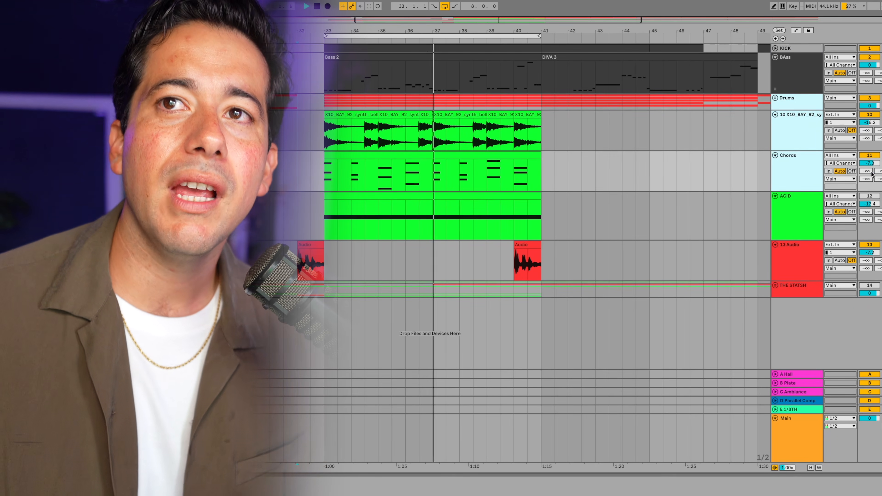
left_click(814, 200, "shift")
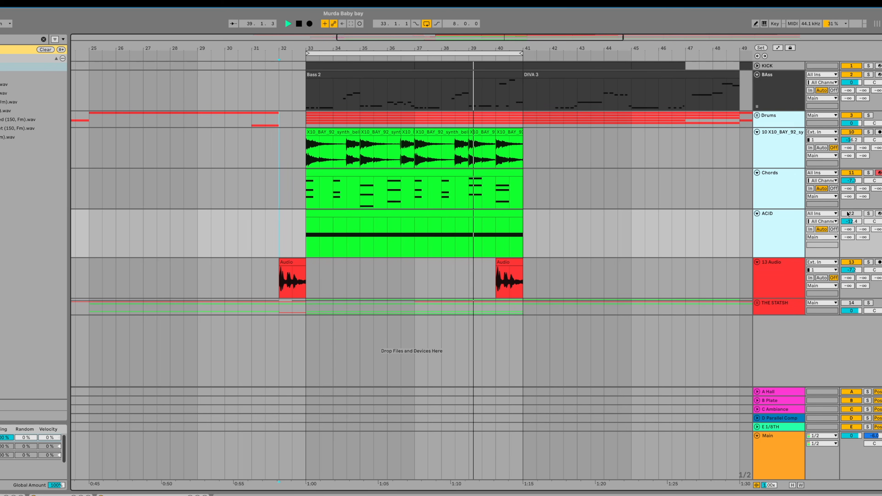
left_click(849, 213)
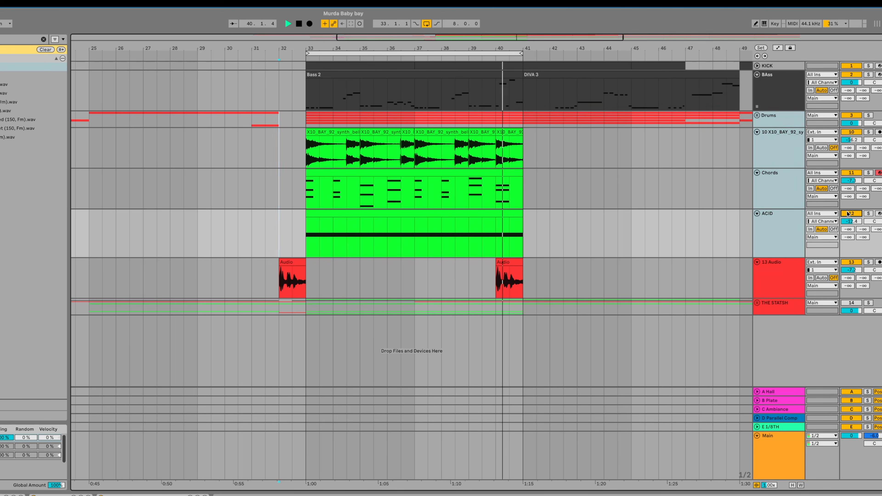
left_click(363, 214)
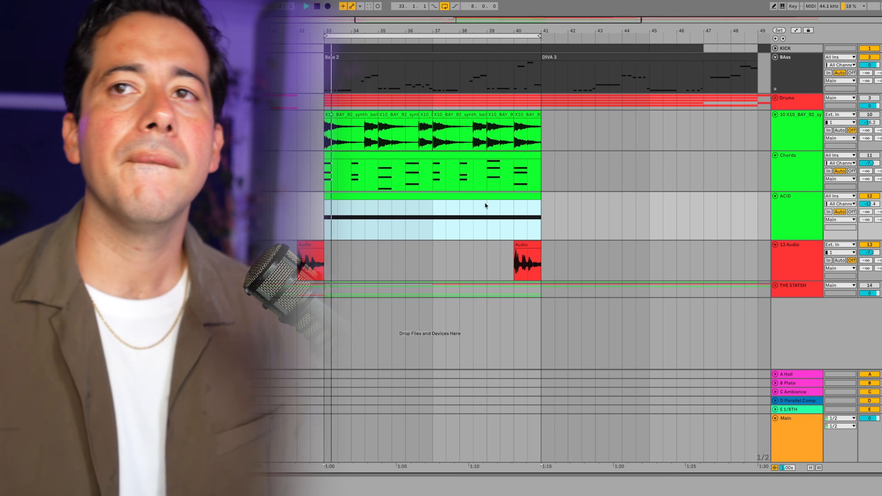
left_click_drag(869, 203, 870, 194)
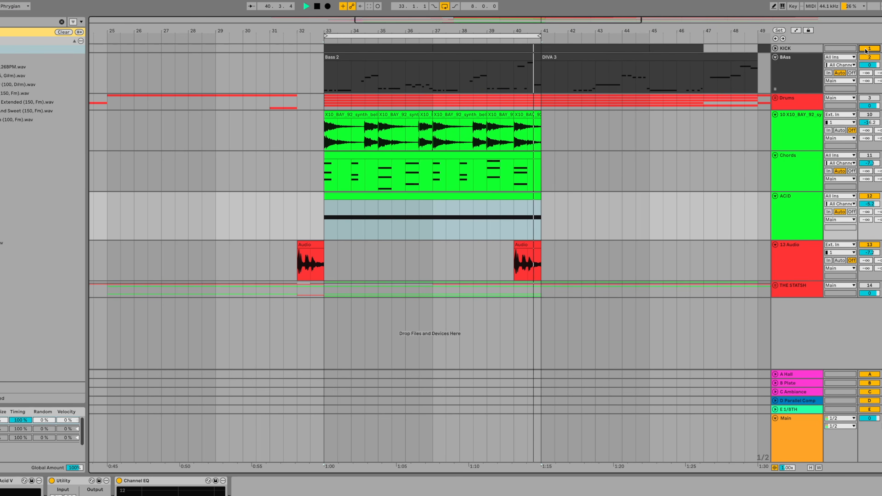
- Expand the Drums group to mute CLAP and 808 Core Kit, then unmute Chords and slightly lower the ACID volume
left_click(775, 99)
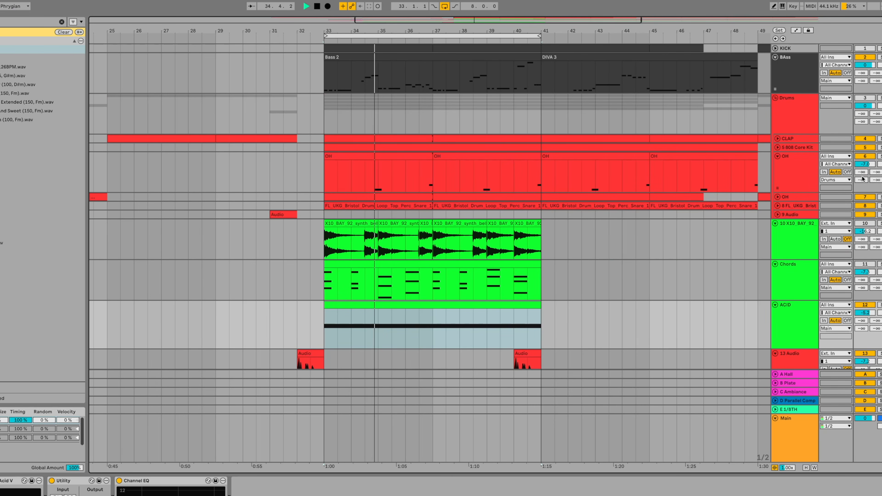
left_click(865, 139)
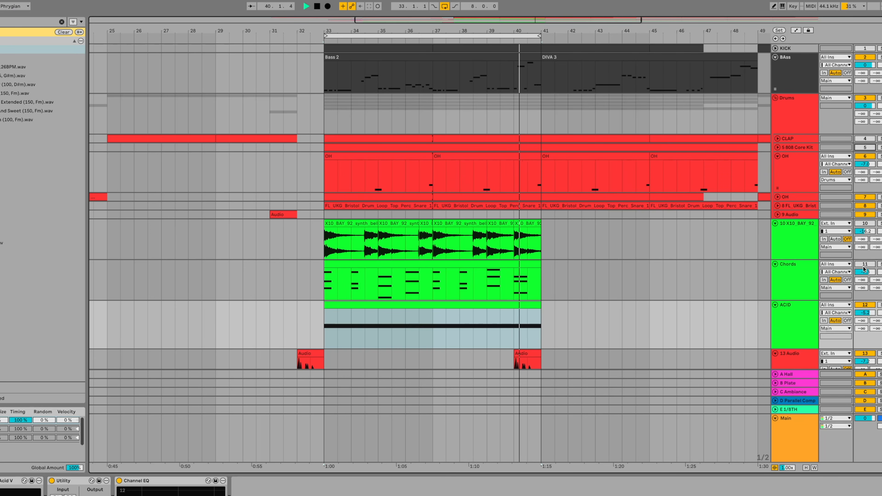
left_click(864, 266)
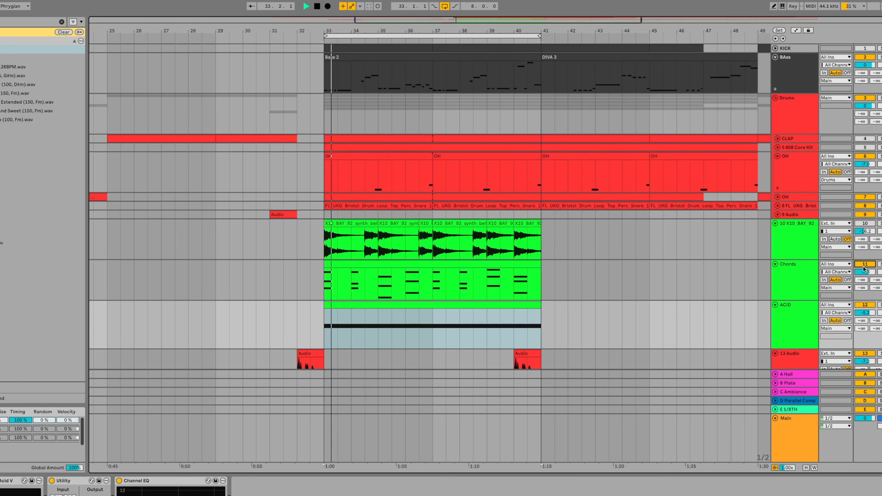
left_click_drag(869, 316, 869, 320)
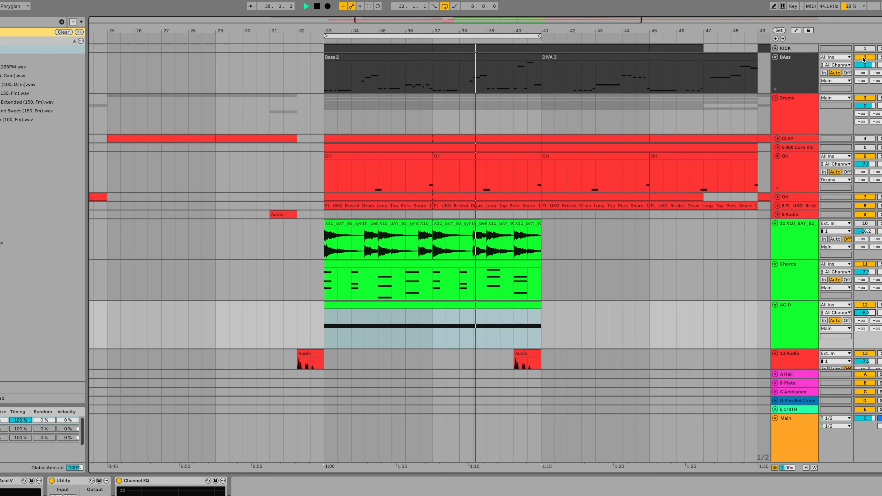
- Select the BAss track and the Drums group together and mute both
left_click(806, 67)
left_click(805, 108, "shift")
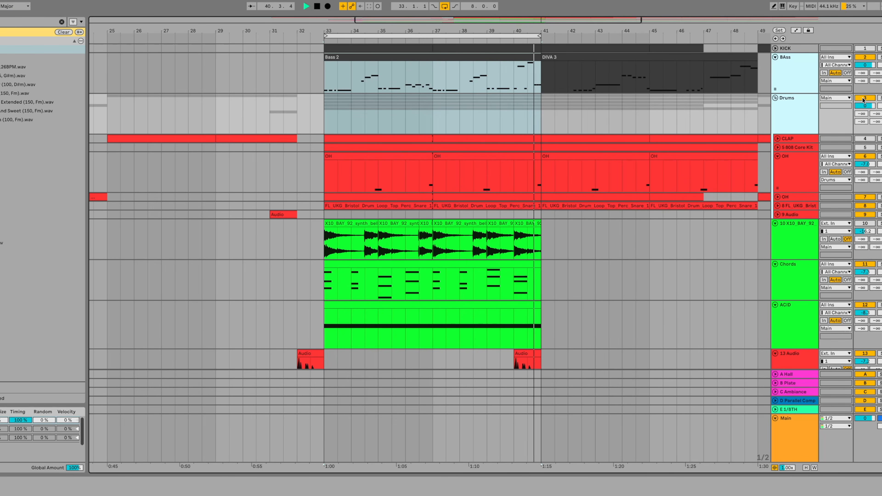
left_click(864, 98)
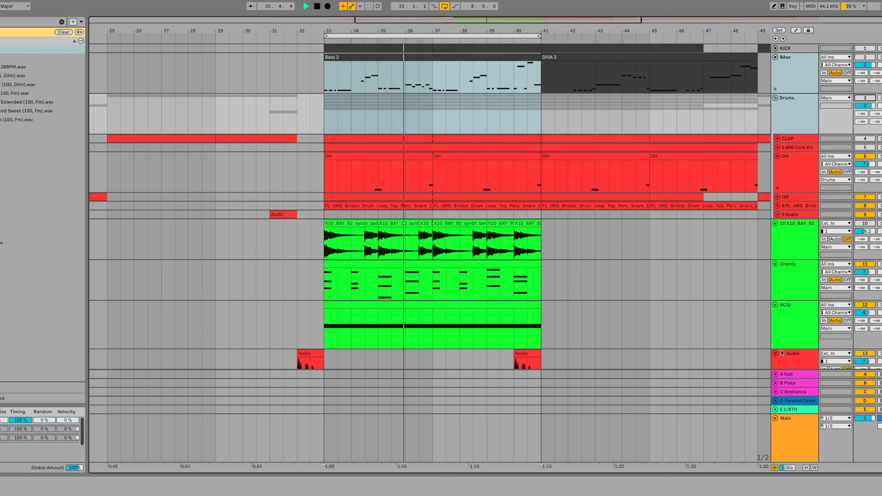
- Inspect the device chains of the ACID and X10_BAY_92 bells tracks while the loop plays
left_click(786, 339)
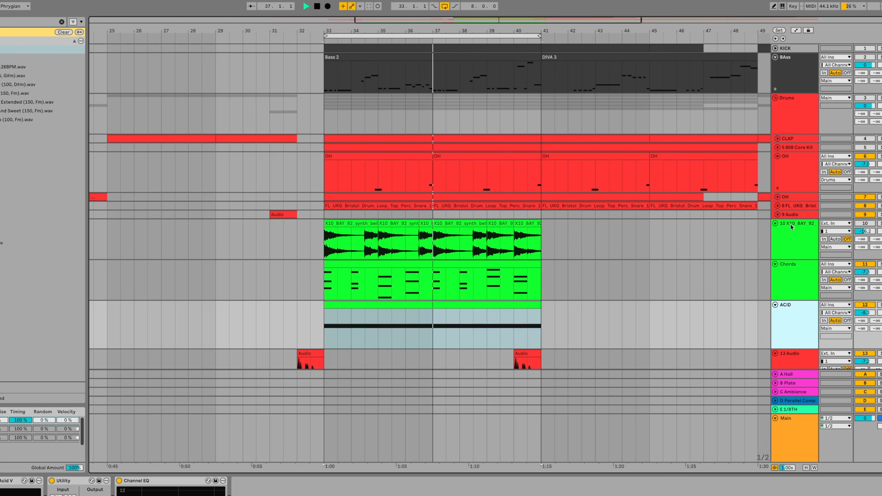
left_click(777, 256)
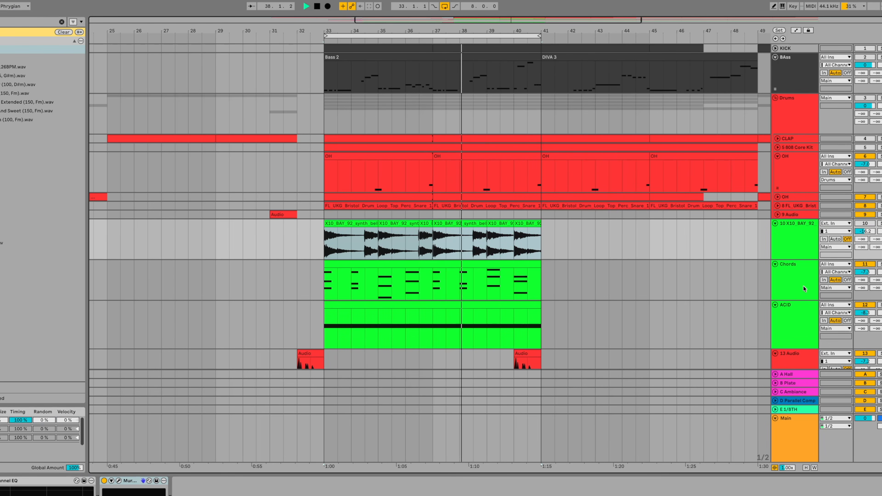
left_click(797, 336)
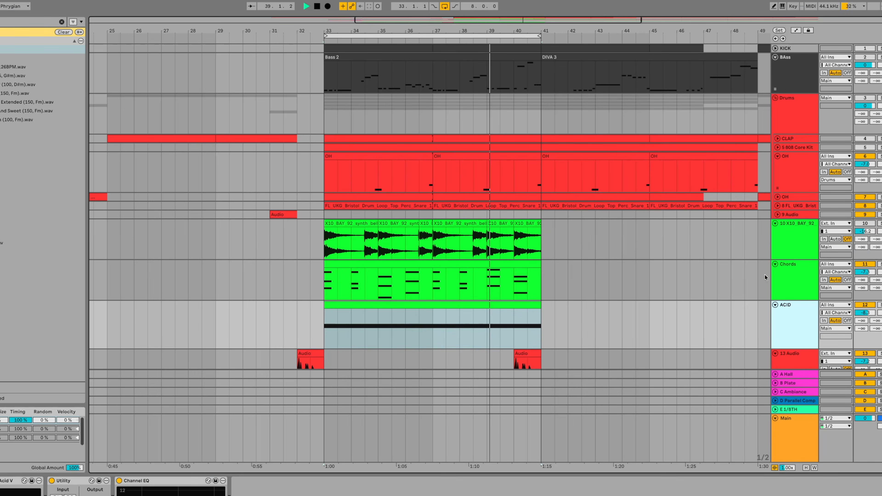